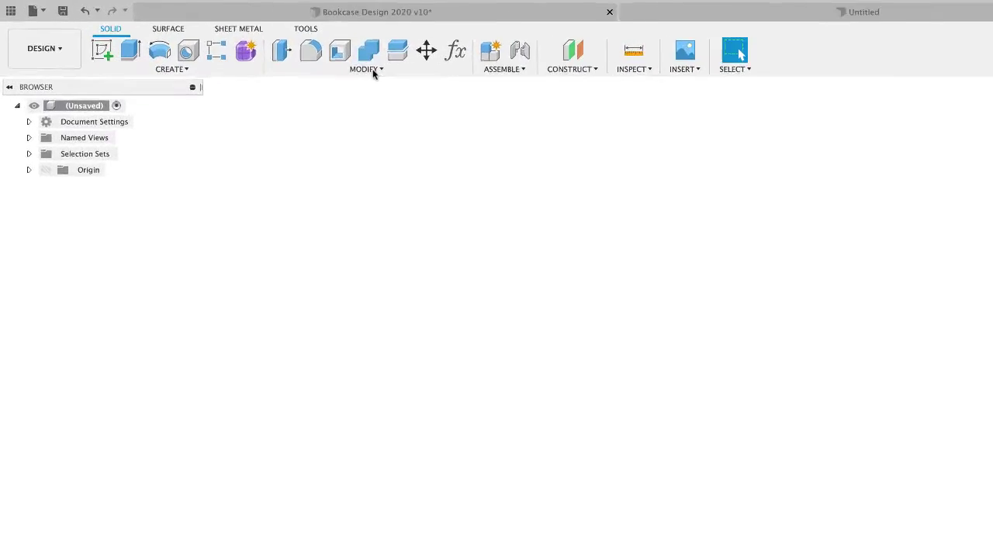
pyautogui.click(212, 40)
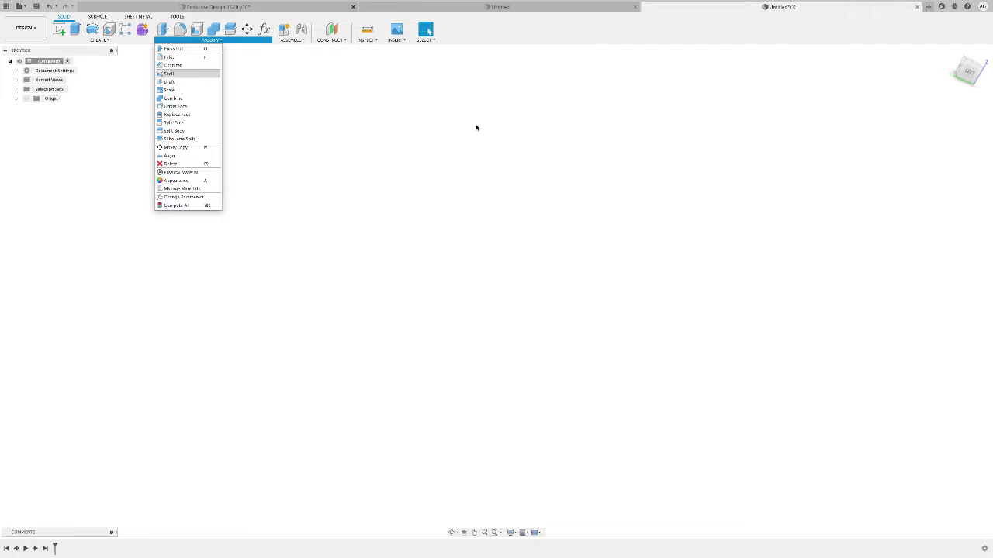
pyautogui.click(477, 178)
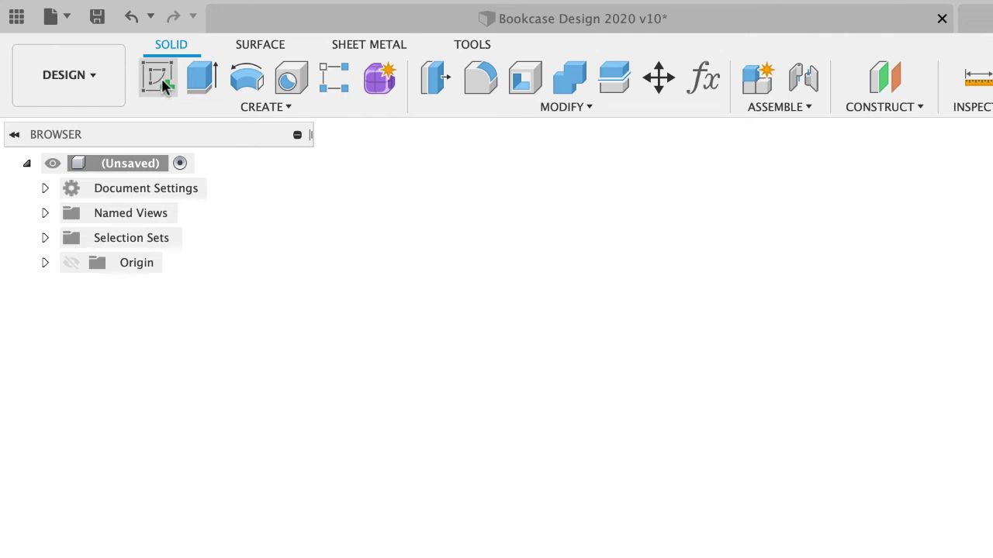
# Step: Sketch a rectangle about 175 by 50 mm from the origin on the vertical left-view plane and finish the sketch
pyautogui.click(134, 65)
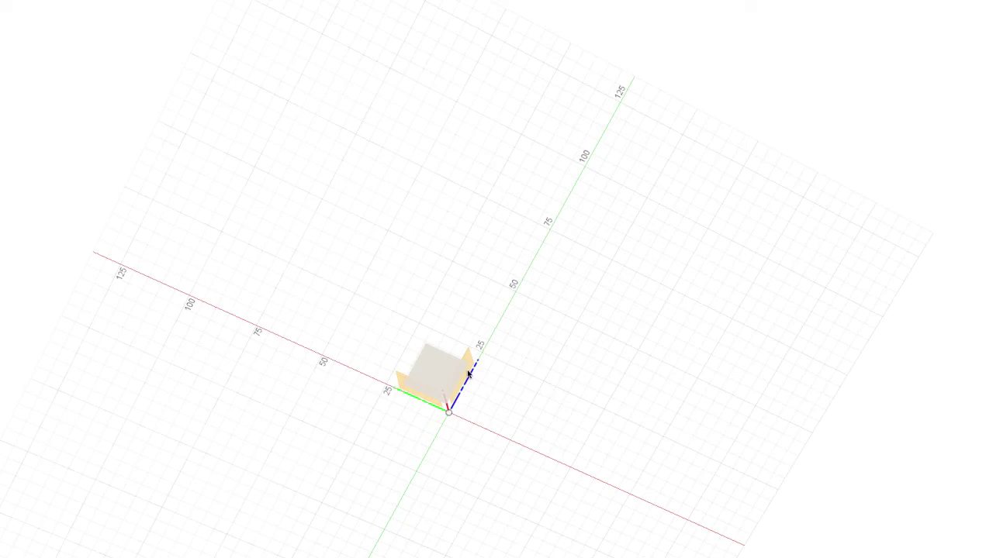
pyautogui.click(470, 374)
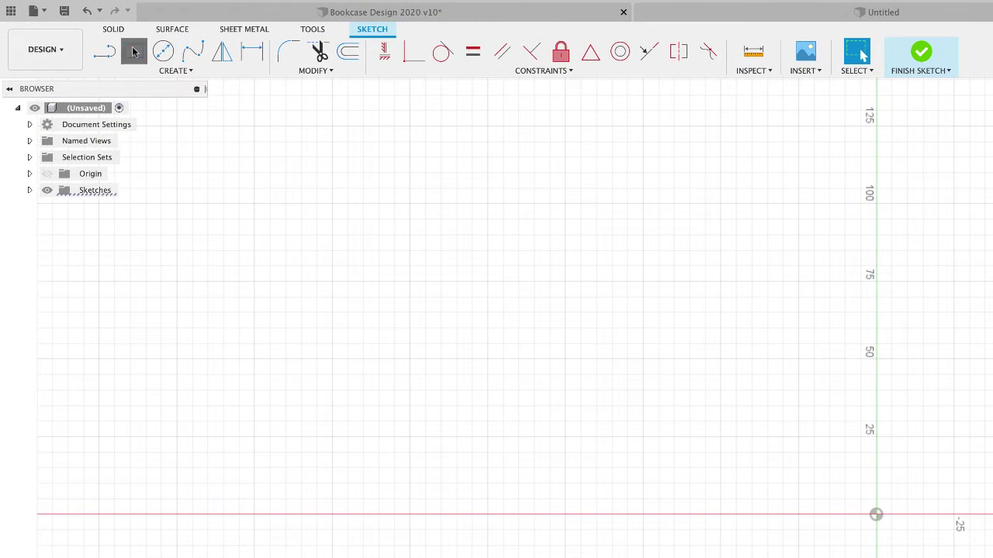
pyautogui.click(133, 51)
pyautogui.click(877, 515)
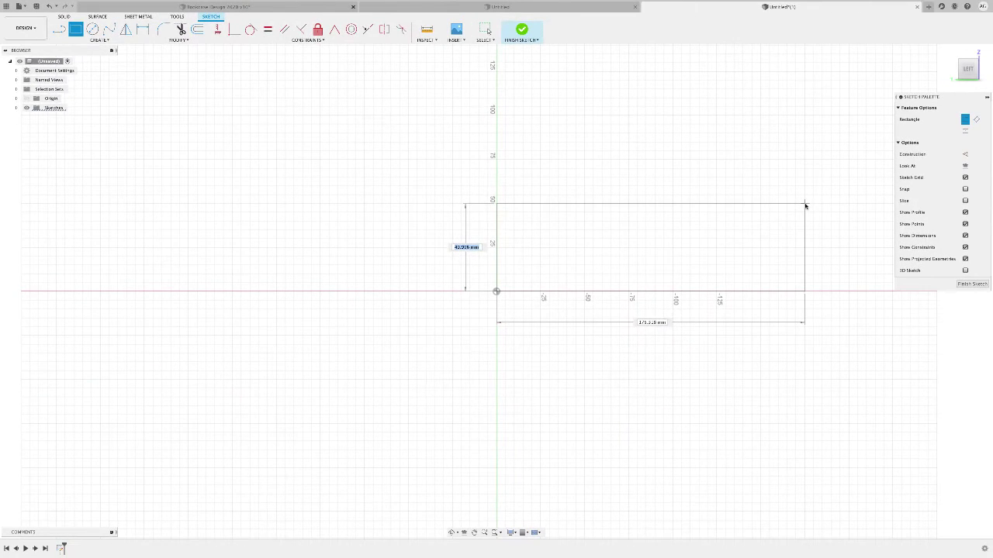
pyautogui.click(805, 205)
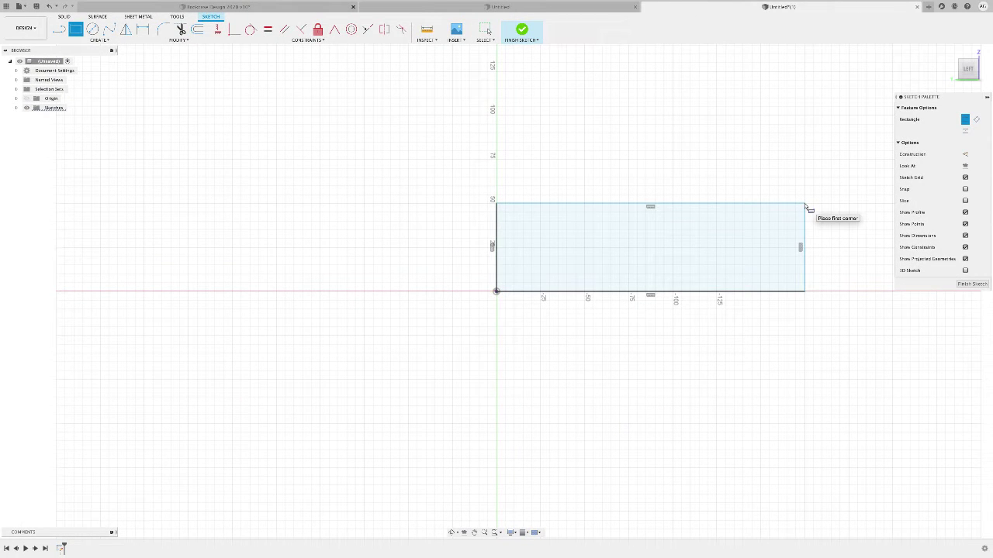
pyautogui.click(972, 284)
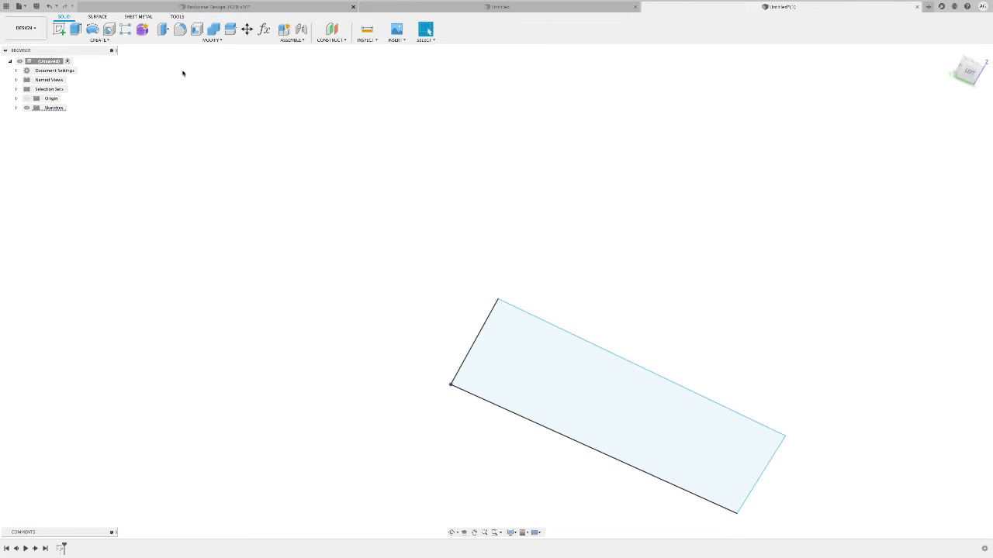
# Step: Extrude the rectangular profile -20 mm as a new body
pyautogui.click(76, 29)
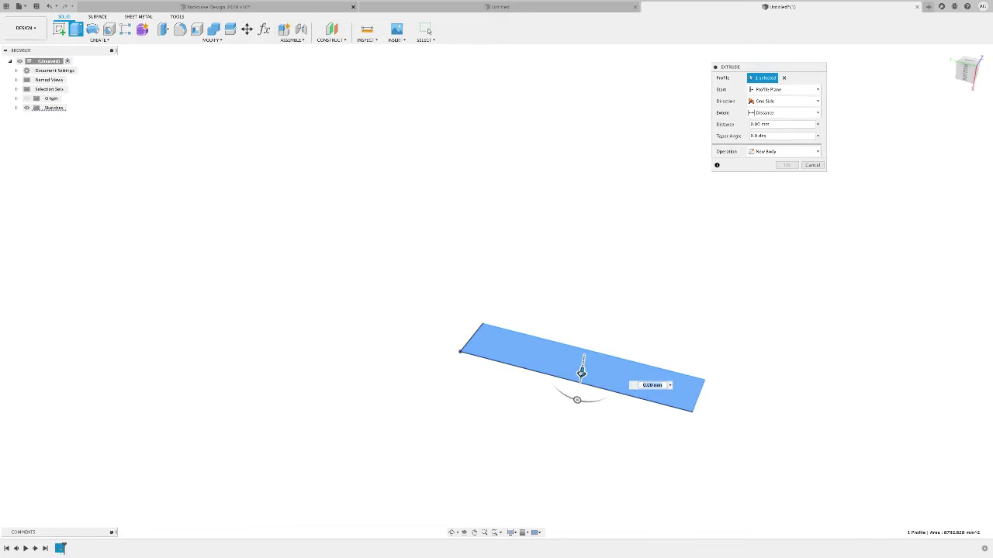
pyautogui.moveTo(582, 373); pyautogui.dragTo(585, 337)
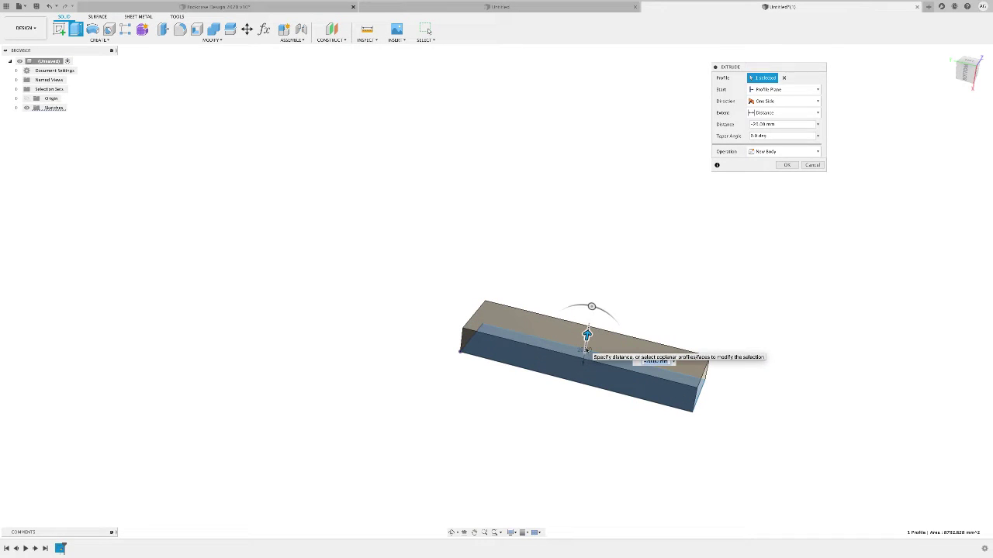
pyautogui.press('Return')
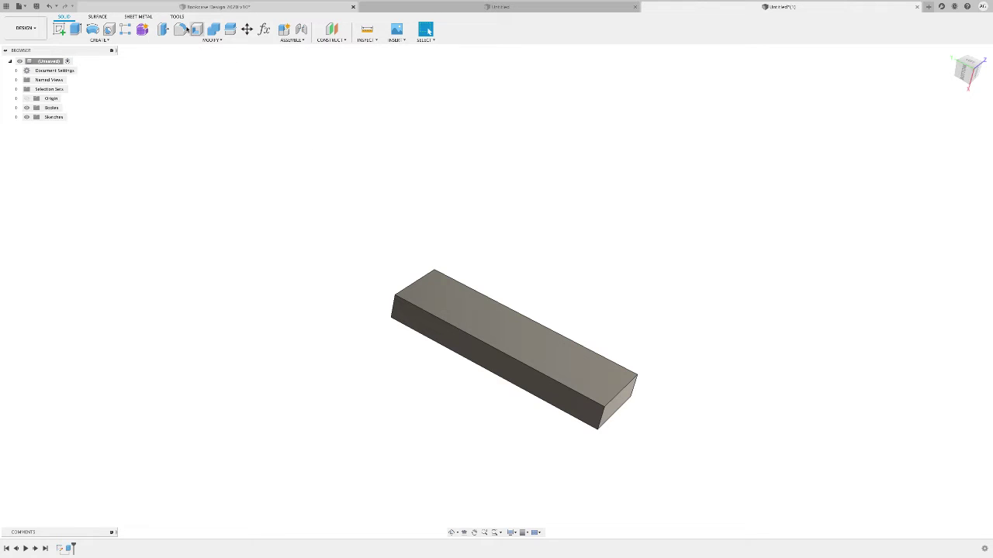
# Step: Start a Fillet, place and enlarge its dialog above the block, and keep the type at Fillet
pyautogui.click(180, 29)
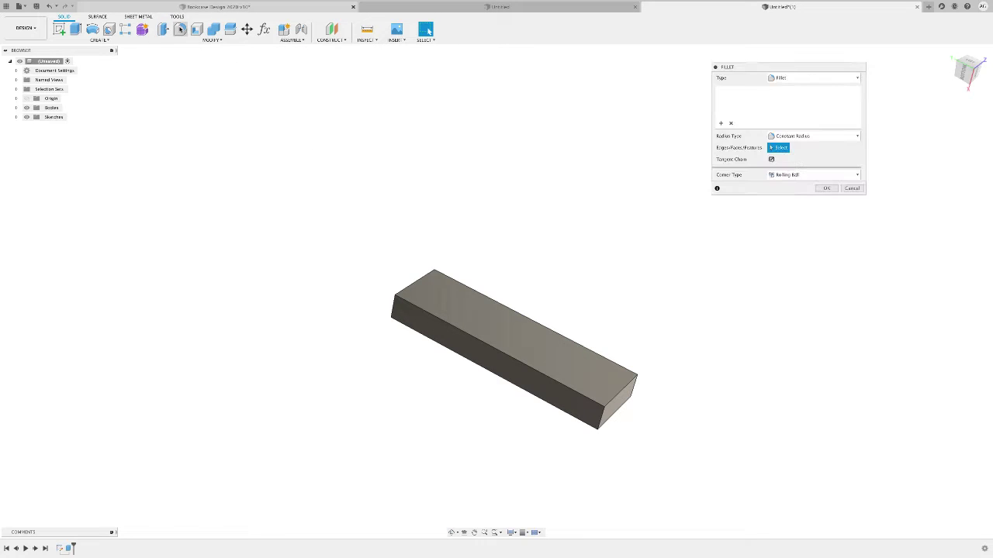
pyautogui.moveTo(744, 69); pyautogui.dragTo(491, 75)
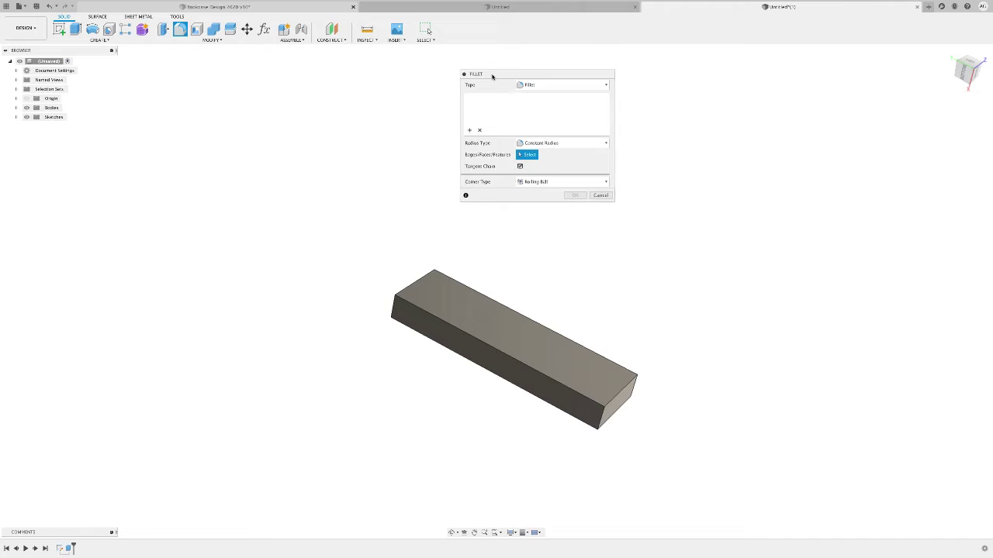
pyautogui.moveTo(688, 332); pyautogui.dragTo(830, 381)
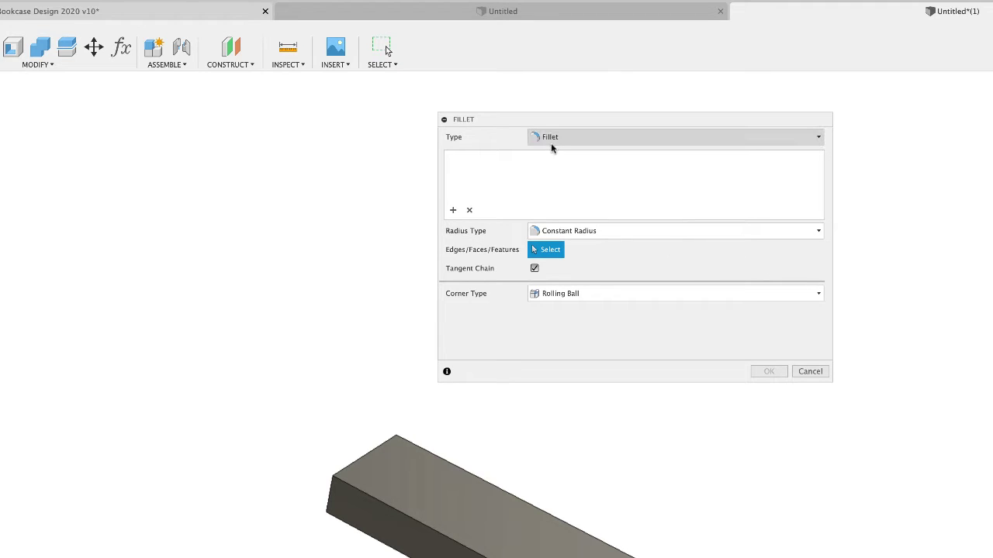
pyautogui.click(817, 137)
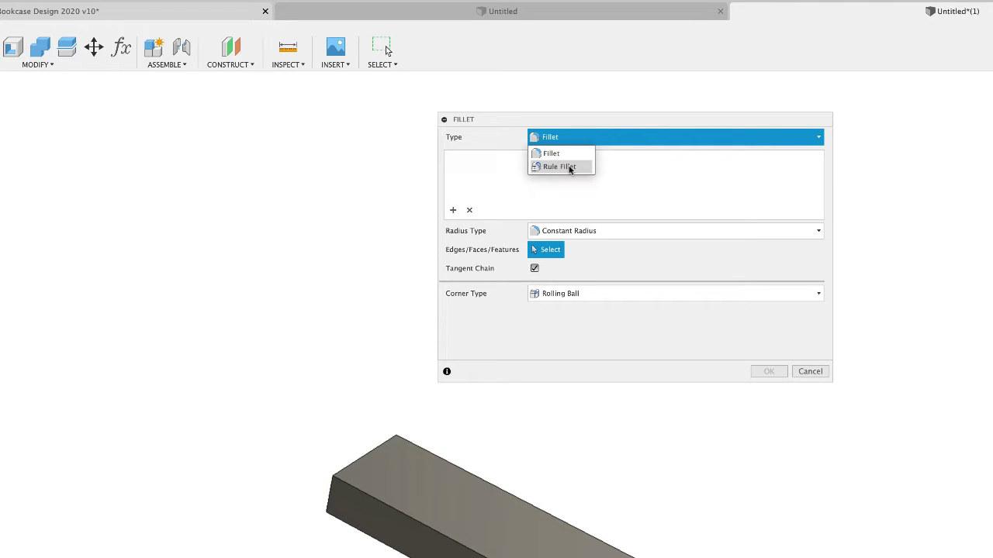
pyautogui.click(550, 153)
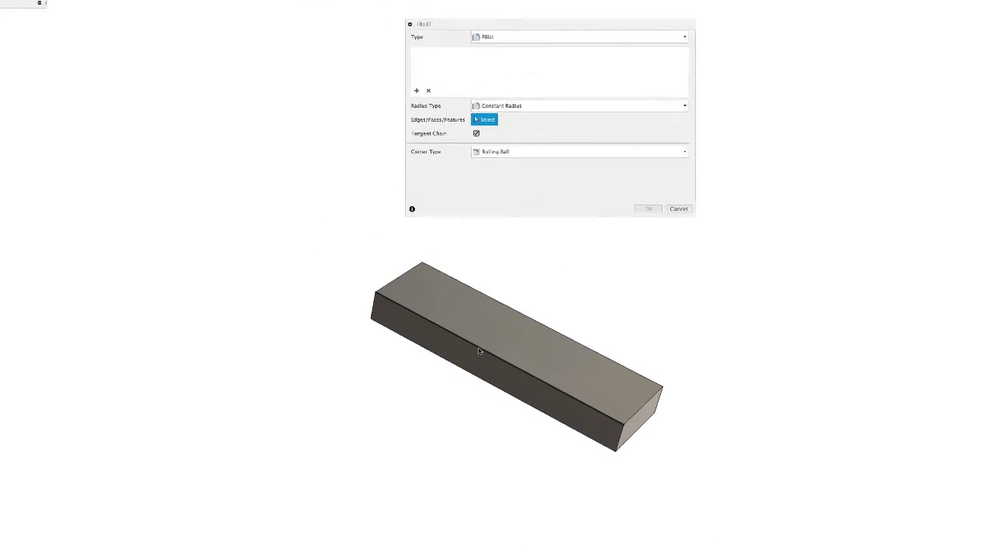
# Step: Fillet the block's long upper front edge with a 12.5 mm constant radius
pyautogui.click(478, 348)
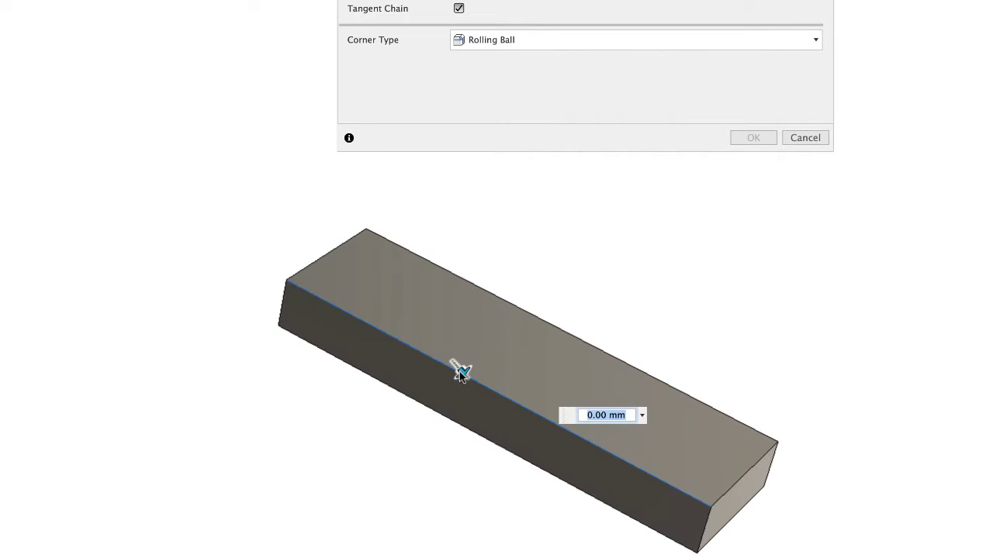
pyautogui.moveTo(461, 373); pyautogui.dragTo(467, 377)
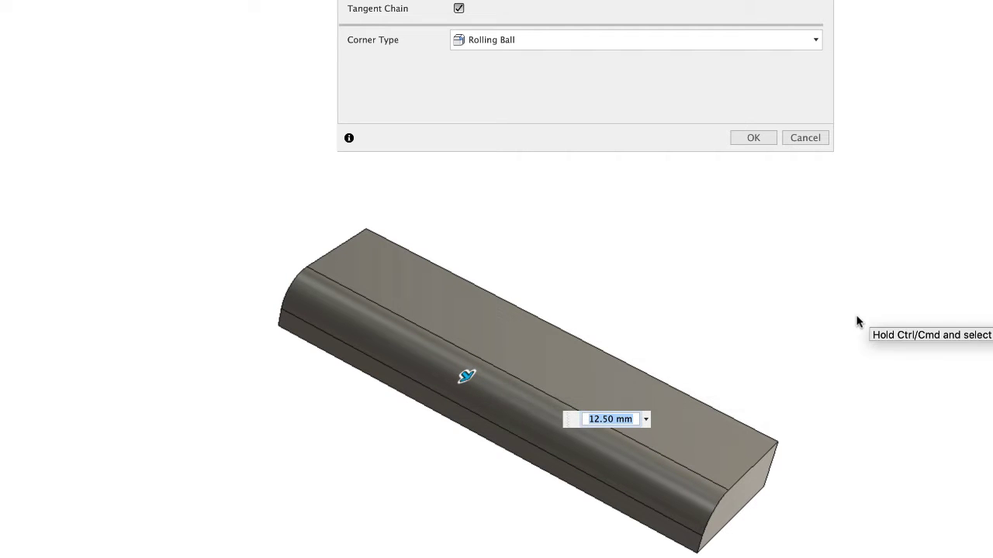
pyautogui.keyDown('shift'); pyautogui.scroll(-5, 857, 322); pyautogui.keyUp('shift')
pyautogui.keyDown('shift'); pyautogui.hscroll(5, 857, 322); pyautogui.keyUp('shift')
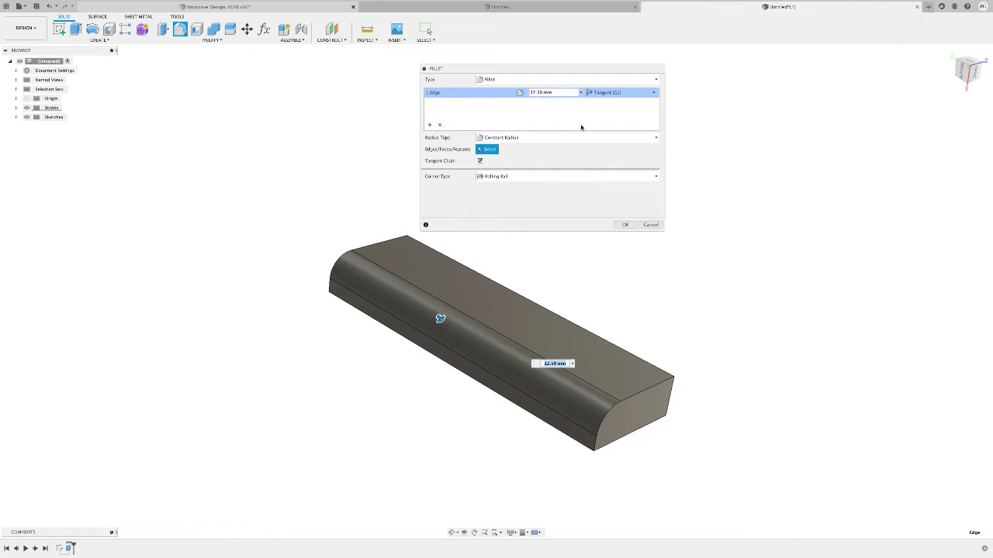
# Step: Compare the edge fillet's Tangent (G1) and Curvature (G2) continuity, leaving it set to Curvature (G2)
pyautogui.click(654, 93)
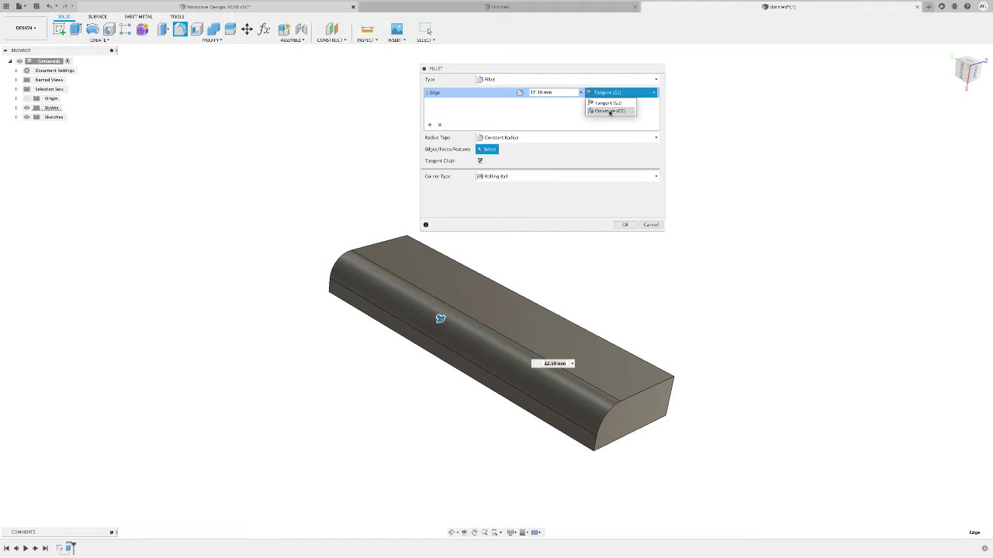
pyautogui.click(609, 111)
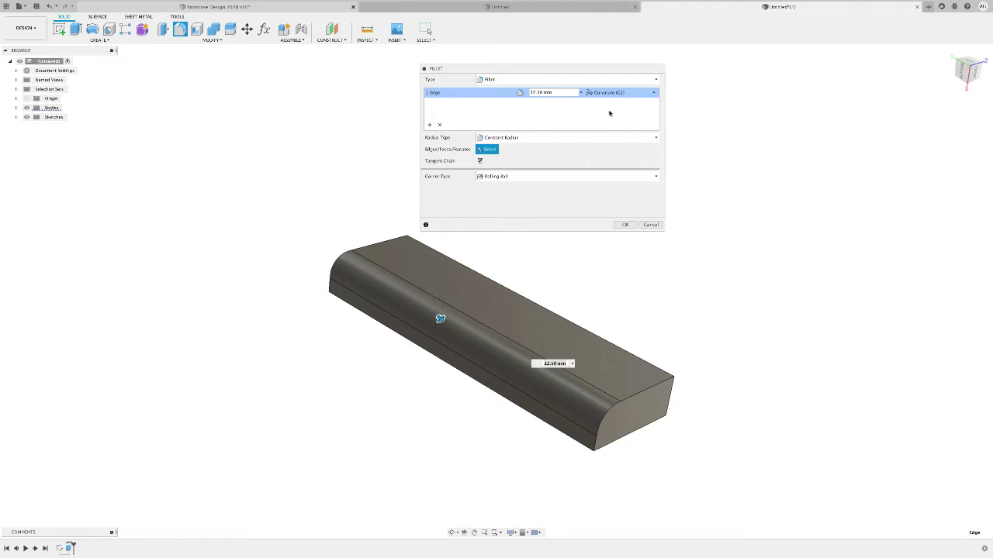
pyautogui.click(610, 93)
pyautogui.click(608, 104)
pyautogui.click(601, 92)
pyautogui.click(603, 111)
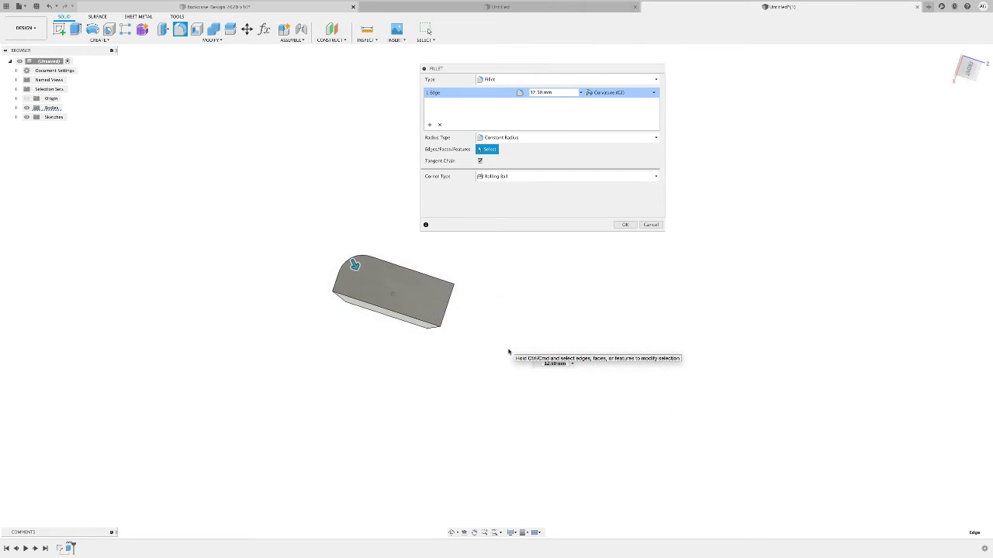
# Step: View the fillet from the block's end, return its continuity to Tangent (G1), and remove the edge selection
pyautogui.keyDown('shift'); pyautogui.scroll(3, 509, 352); pyautogui.keyUp('shift')
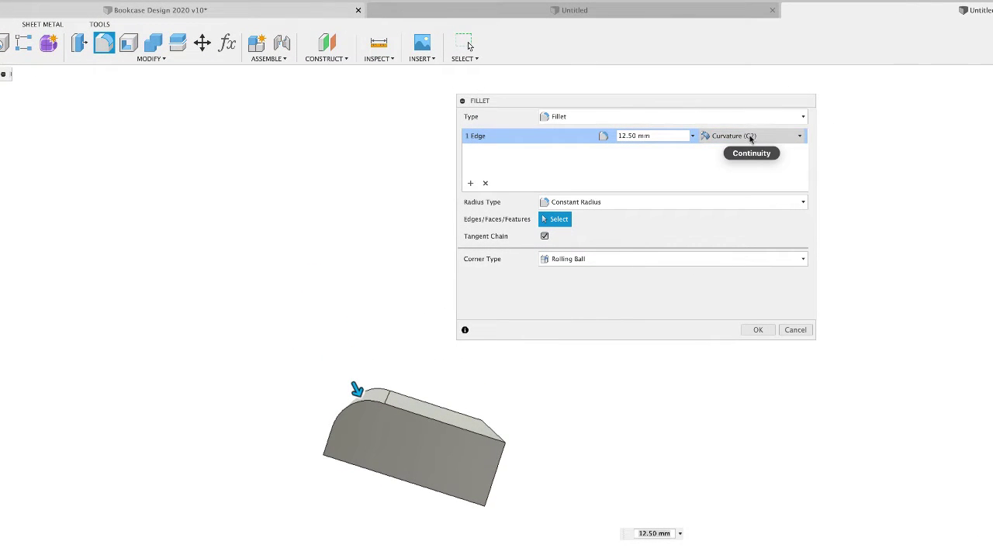
pyautogui.click(750, 133)
pyautogui.click(733, 151)
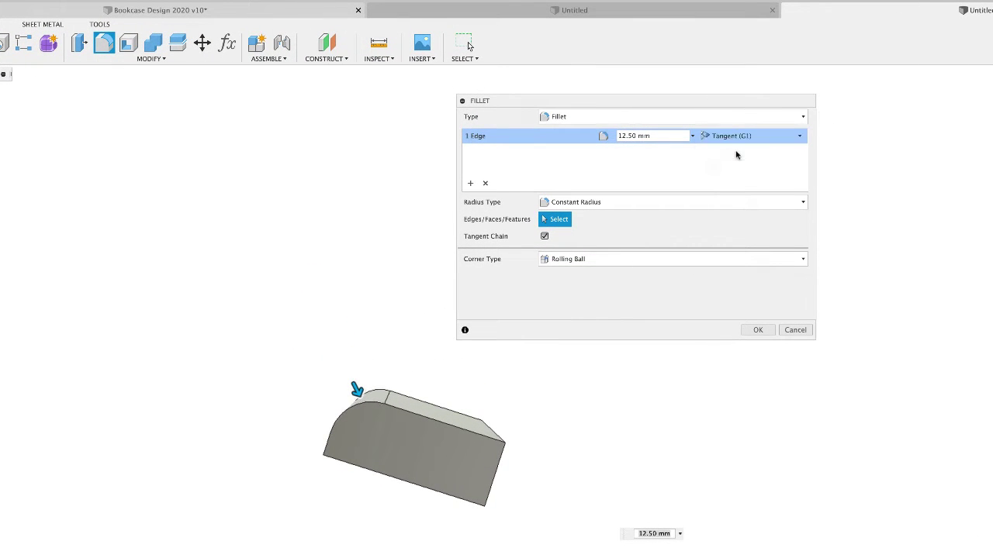
pyautogui.keyDown('shift'); pyautogui.moveTo(486, 506); pyautogui.dragTo(791, 137, button='middle'); pyautogui.keyUp('shift')
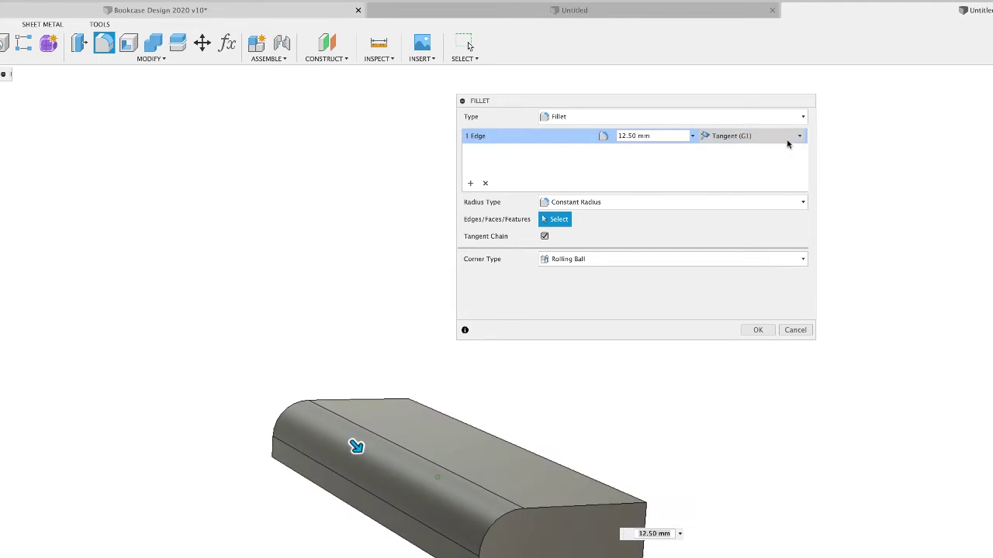
pyautogui.click(486, 185)
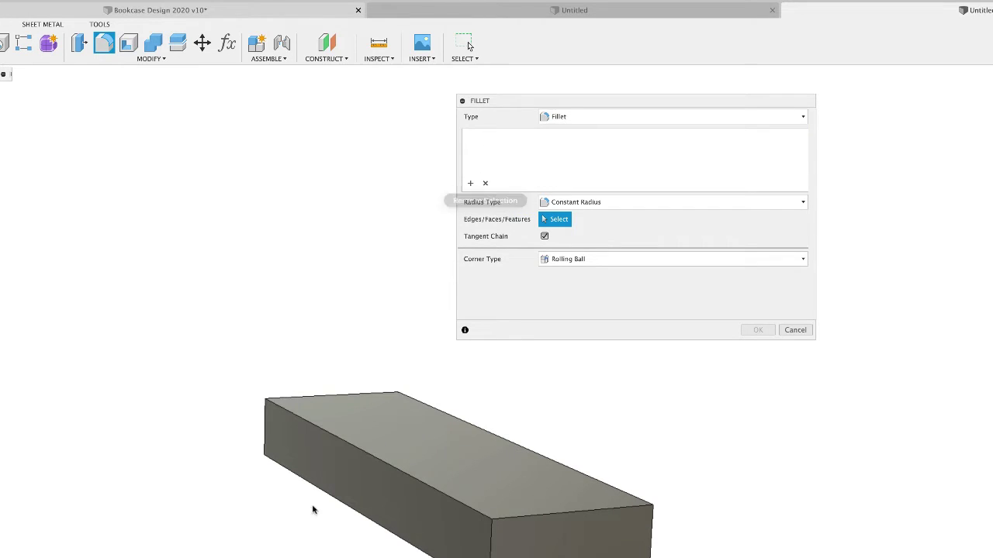
# Step: Select the block's long upper front edge again and give the fillet a 7.5 mm radius
pyautogui.keyDown('shift'); pyautogui.moveTo(630, 374); pyautogui.dragTo(622, 380, button='middle'); pyautogui.keyUp('shift')
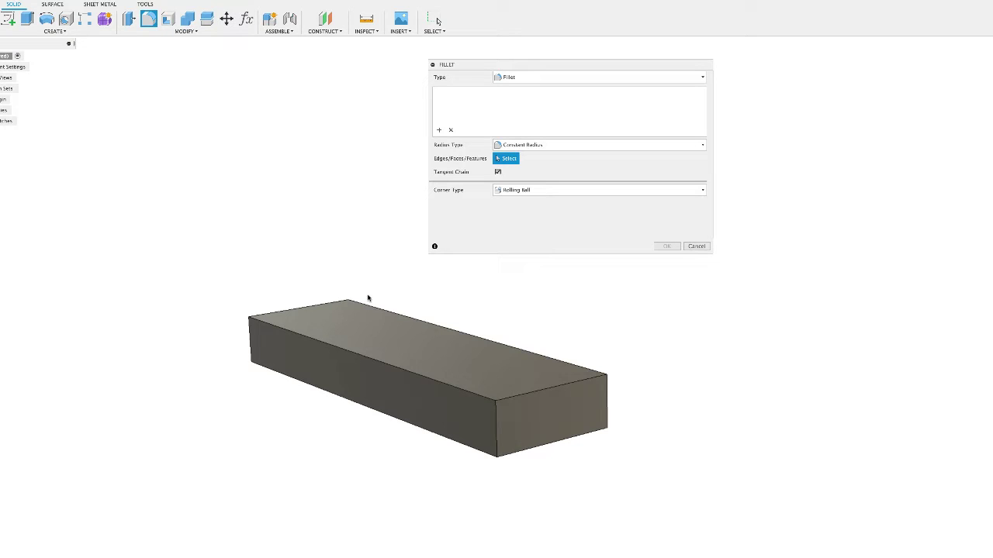
pyautogui.click(373, 362)
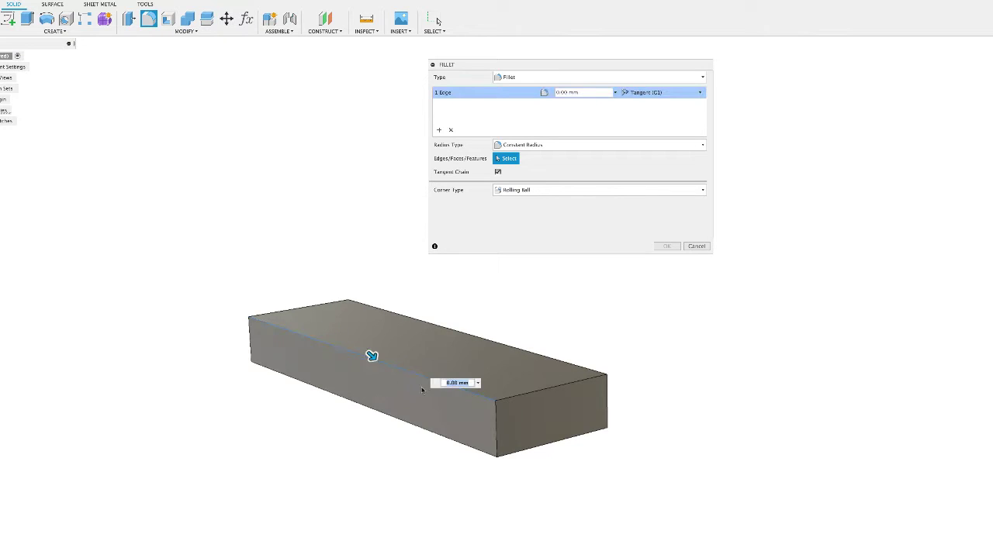
pyautogui.moveTo(373, 358); pyautogui.dragTo(377, 361)
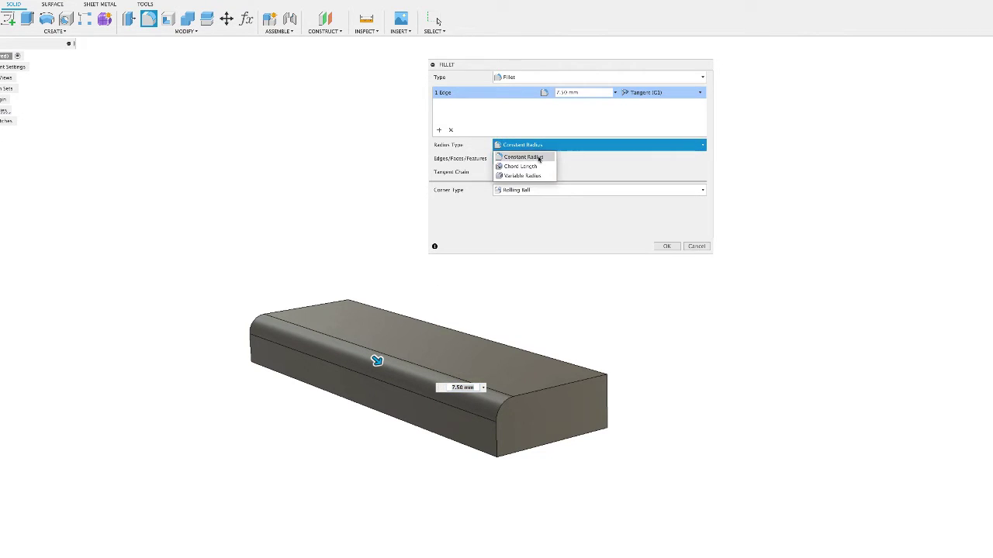
# Step: Change the edge fillet to Variable Radius with a 72.5 mm start radius and a 20 mm end radius
pyautogui.click(532, 175)
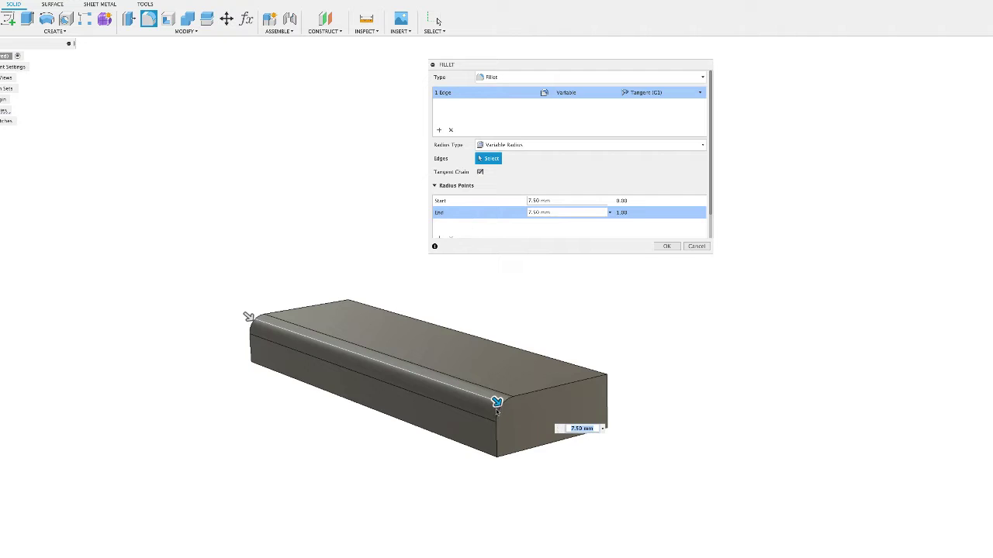
pyautogui.moveTo(496, 402); pyautogui.dragTo(491, 397)
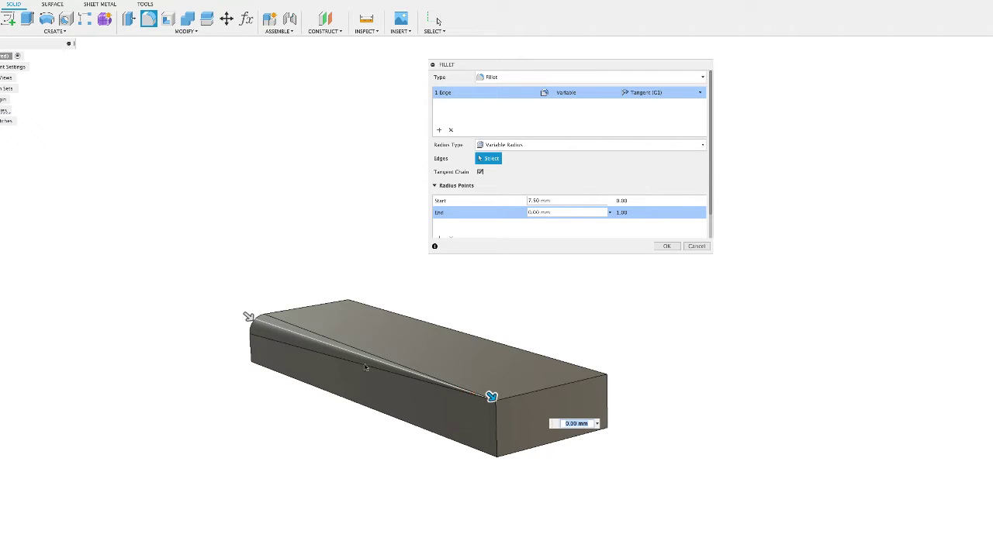
pyautogui.moveTo(491, 397); pyautogui.dragTo(506, 410)
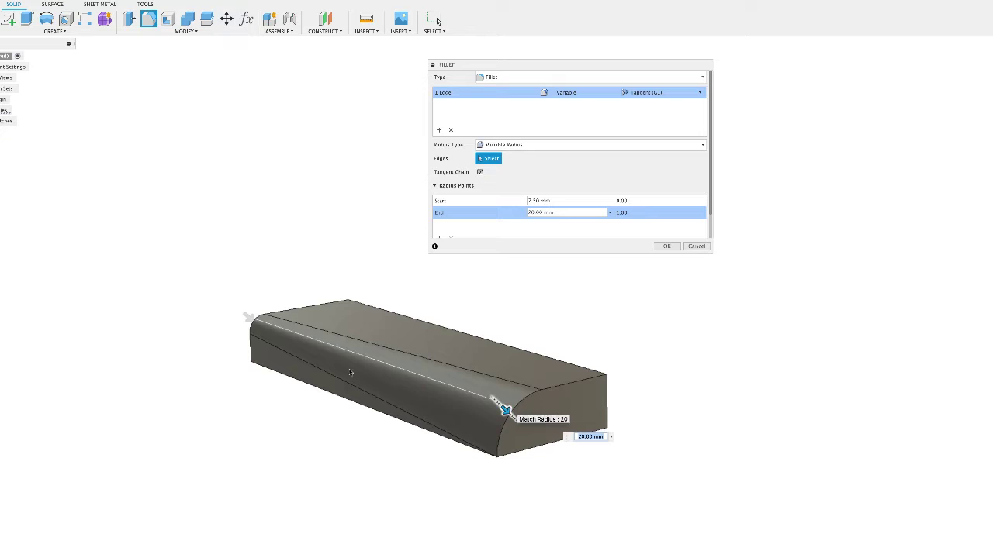
pyautogui.moveTo(247, 317); pyautogui.dragTo(299, 339)
pyautogui.scroll(-3, 300, 339)
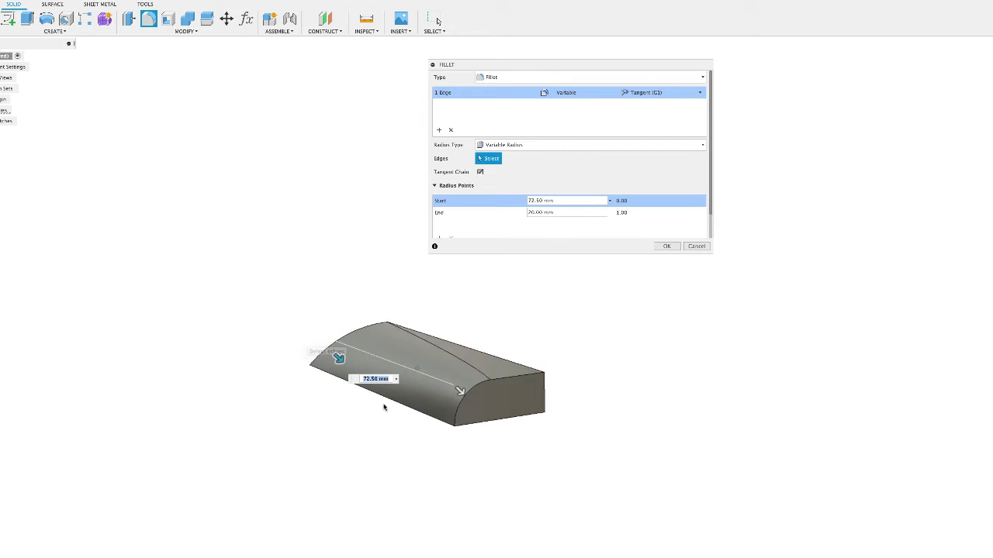
pyautogui.keyDown('shift'); pyautogui.hscroll(10, 424, 456); pyautogui.keyUp('shift')
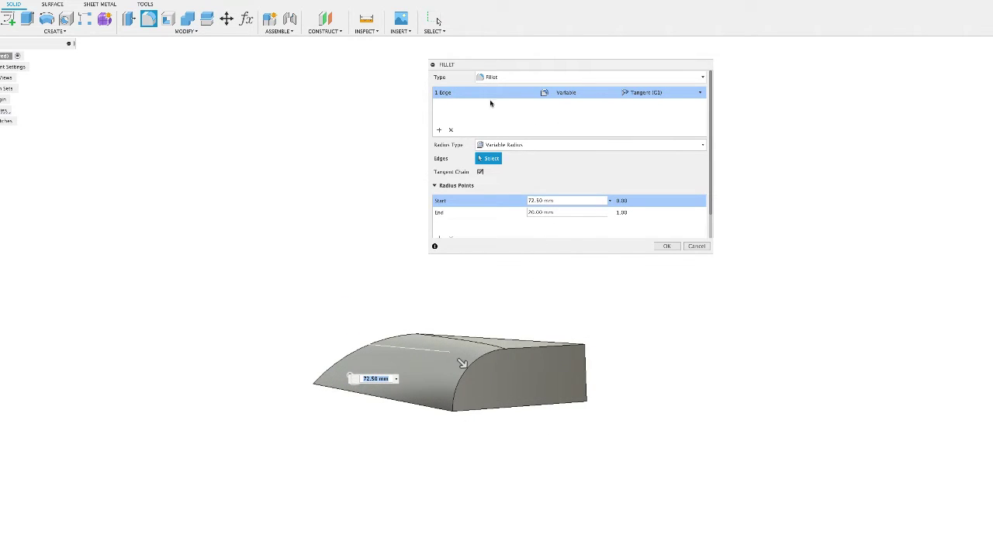
# Step: Remove the edge selection from the fillet and set the radius type back to Constant Radius
pyautogui.click(451, 130)
pyautogui.click(527, 146)
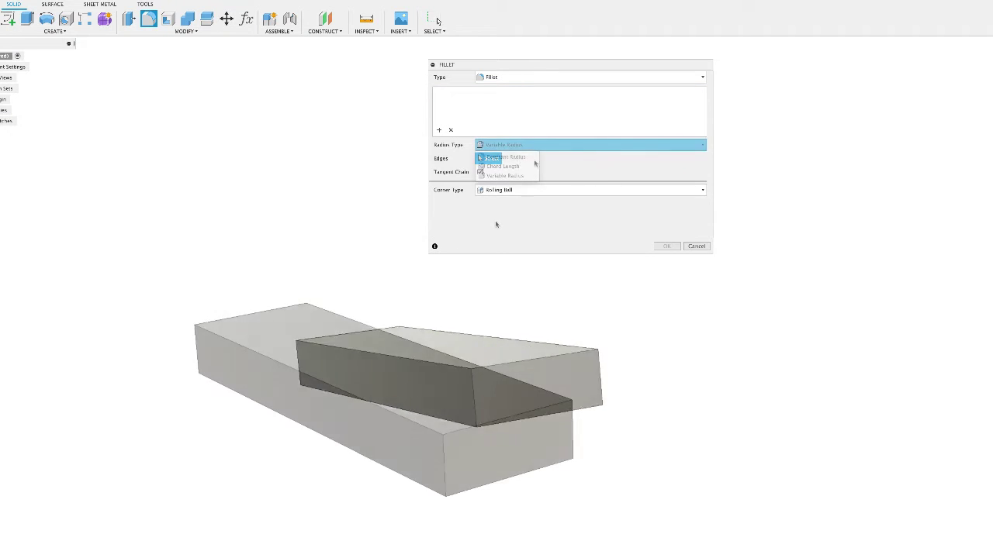
pyautogui.click(508, 158)
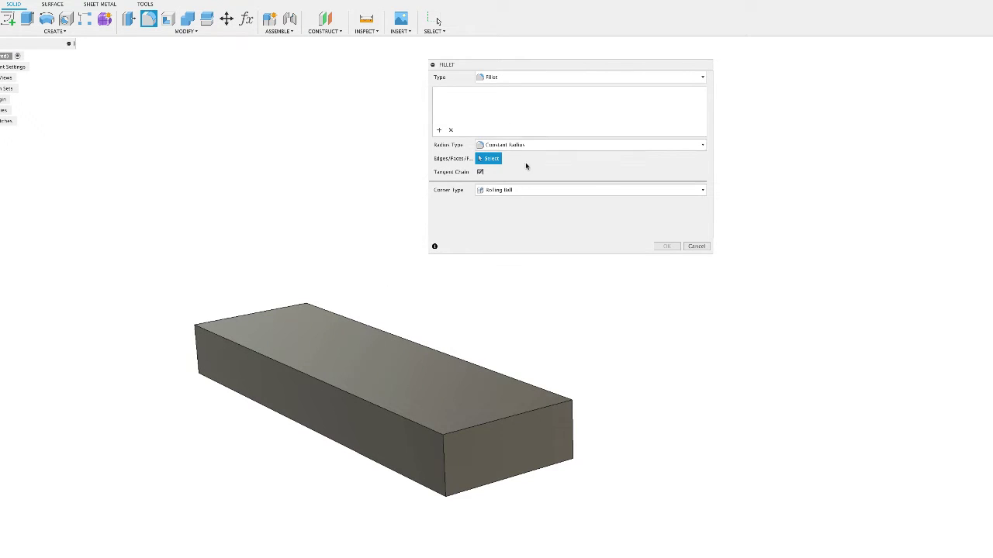
# Step: Select the block's top face, give its surrounding edges a 5 mm fillet, and remove the face selection after inspecting it
pyautogui.click(333, 348)
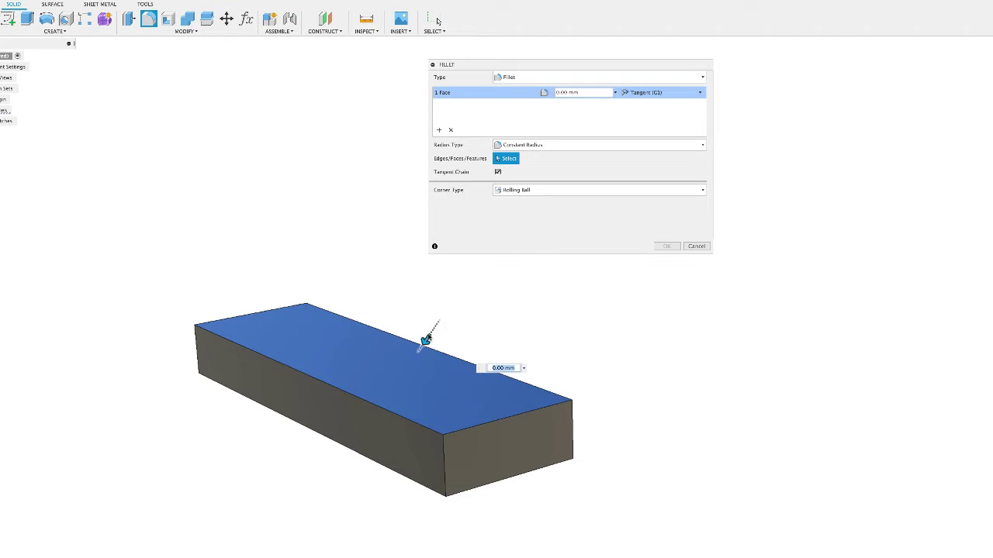
pyautogui.write('5')
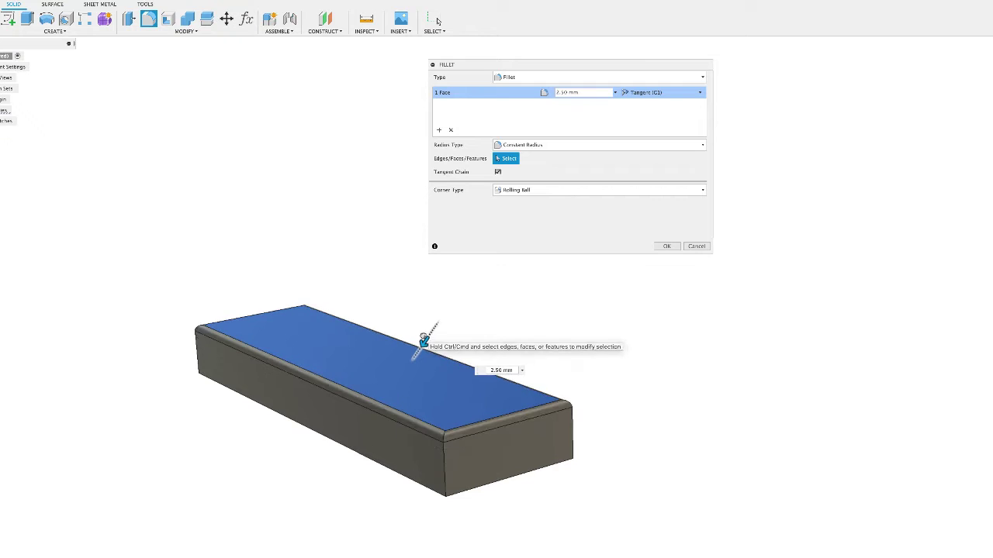
pyautogui.moveTo(421, 342)
pyautogui.mouseDown()
pyautogui.moveTo(415, 353)
pyautogui.moveTo(422, 342)
pyautogui.mouseUp()
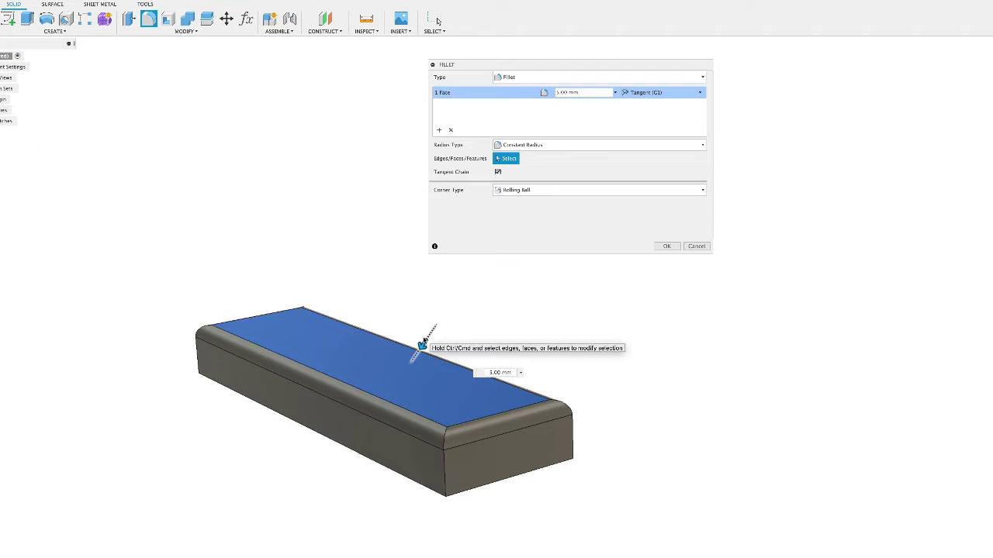
pyautogui.keyDown('shift'); pyautogui.hscroll(10, 567, 371); pyautogui.keyUp('shift')
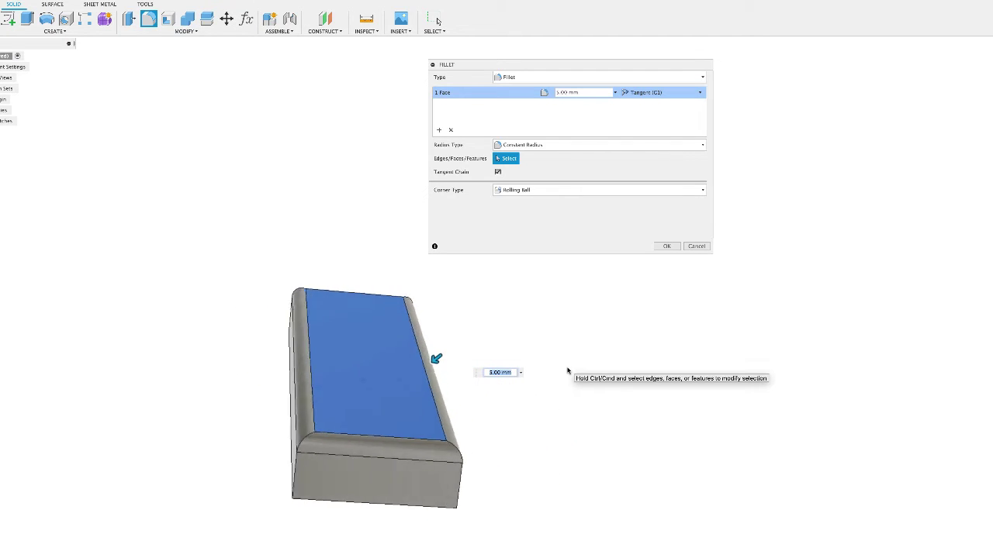
pyautogui.keyDown('shift'); pyautogui.hscroll(10, 567, 371); pyautogui.keyUp('shift')
pyautogui.keyDown('shift'); pyautogui.hscroll(-10, 567, 371); pyautogui.keyUp('shift')
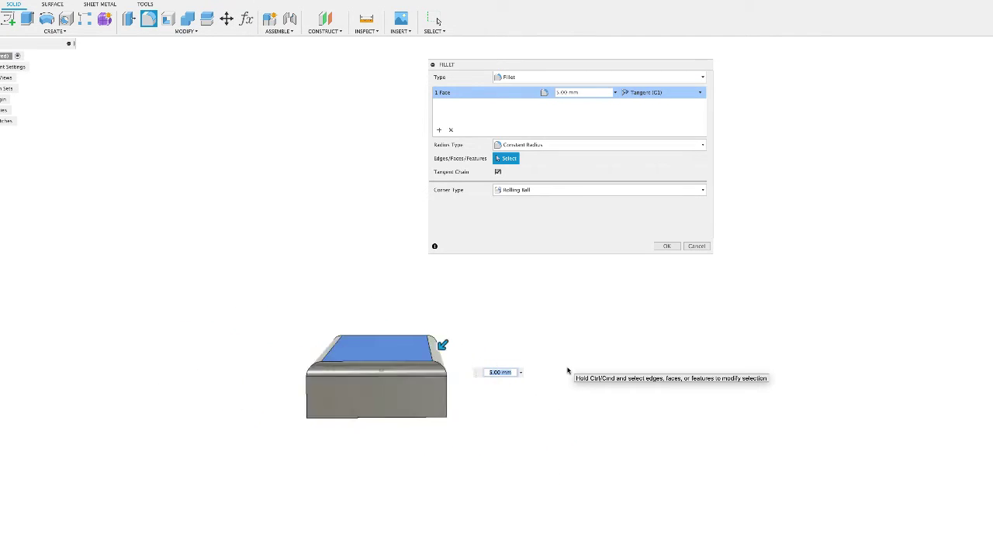
pyautogui.keyDown('shift'); pyautogui.hscroll(10, 567, 370); pyautogui.keyUp('shift')
pyautogui.keyDown('shift'); pyautogui.hscroll(10, 567, 370); pyautogui.keyUp('shift')
pyautogui.keyDown('shift'); pyautogui.moveTo(567, 372); pyautogui.dragTo(566, 372, button='middle'); pyautogui.keyUp('shift')
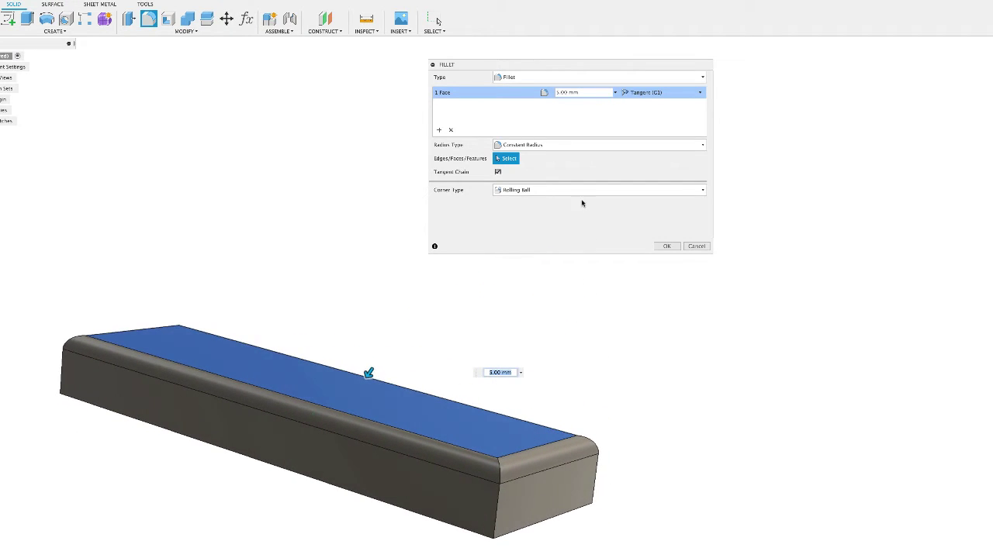
pyautogui.click(451, 129)
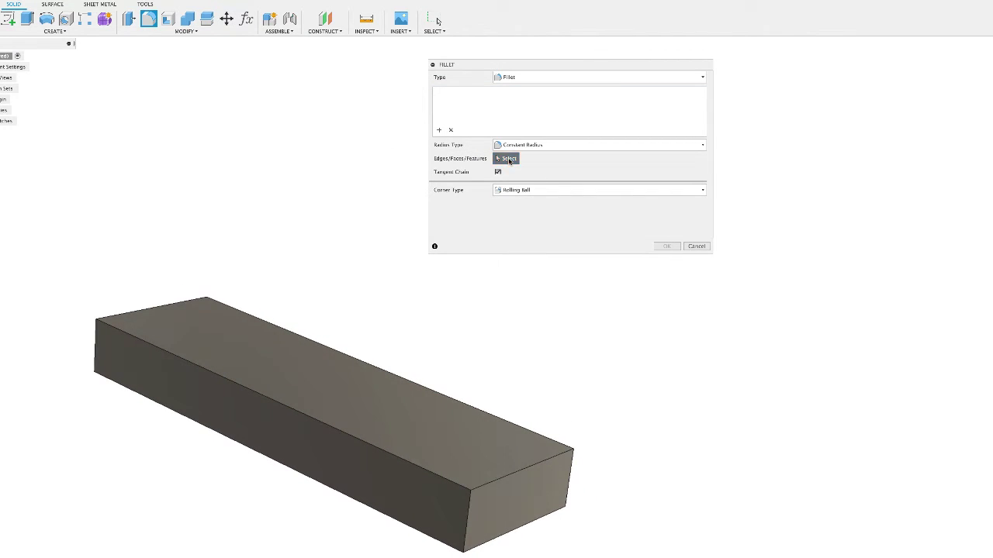
# Step: Select the block's top face and both long side faces and fillet them with a 5 mm radius
pyautogui.click(340, 386)
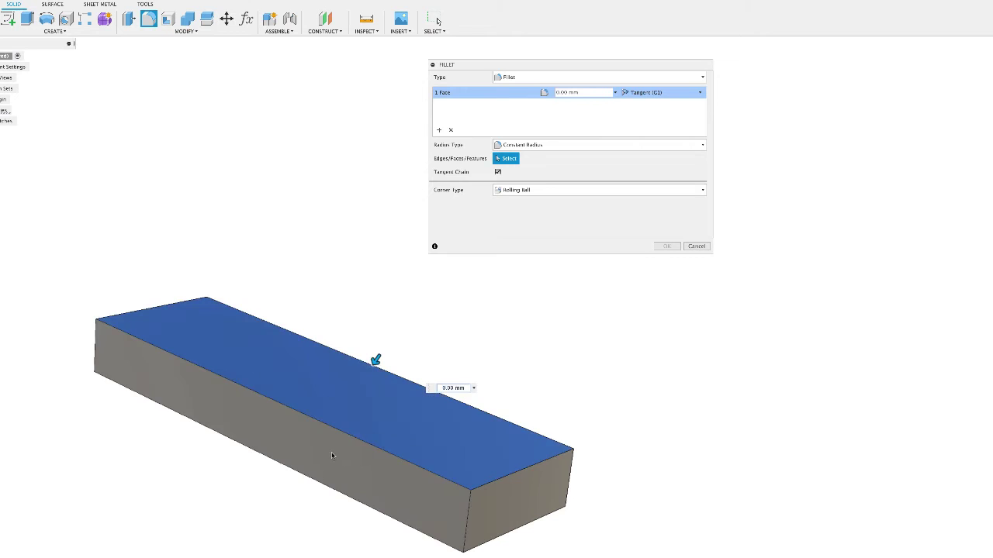
pyautogui.click(332, 455)
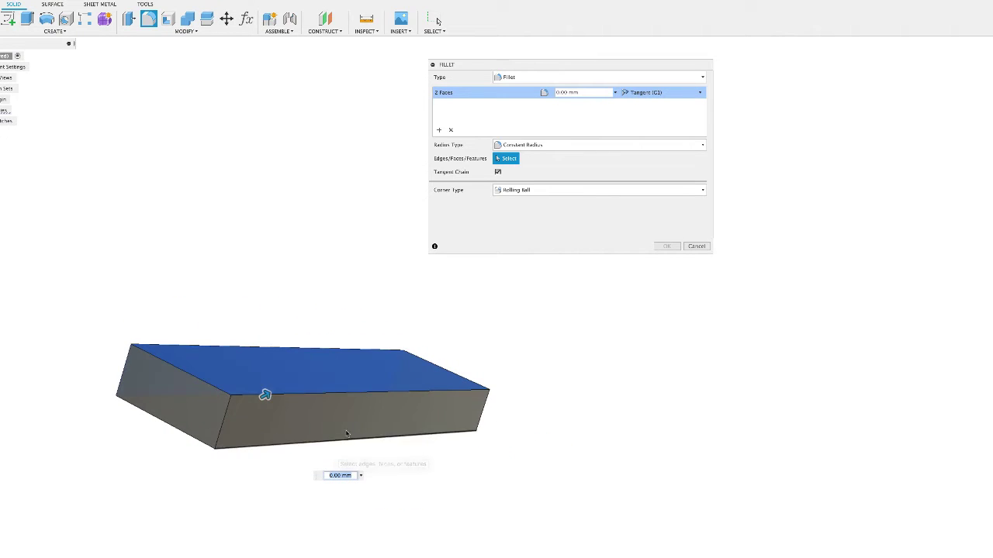
pyautogui.click(365, 438)
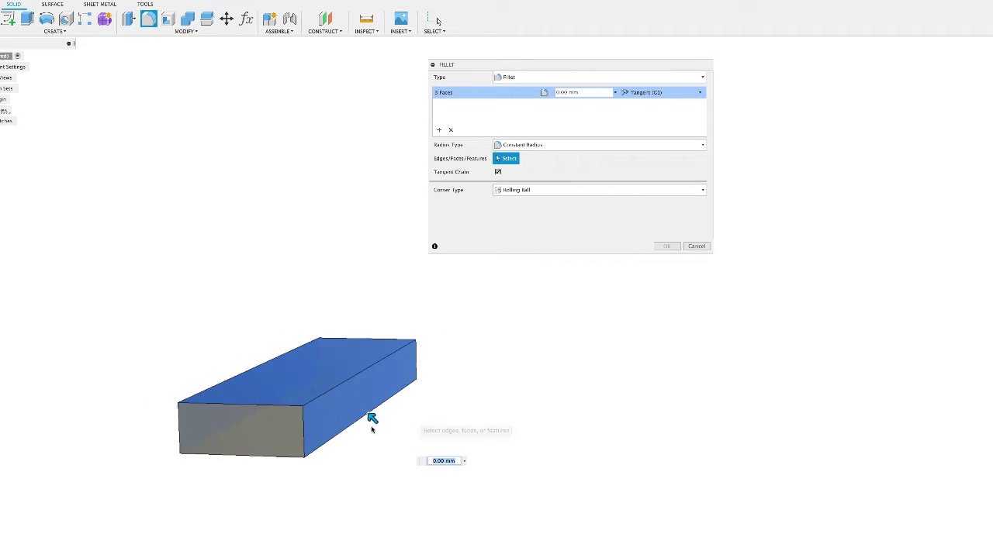
pyautogui.moveTo(371, 420); pyautogui.dragTo(369, 417)
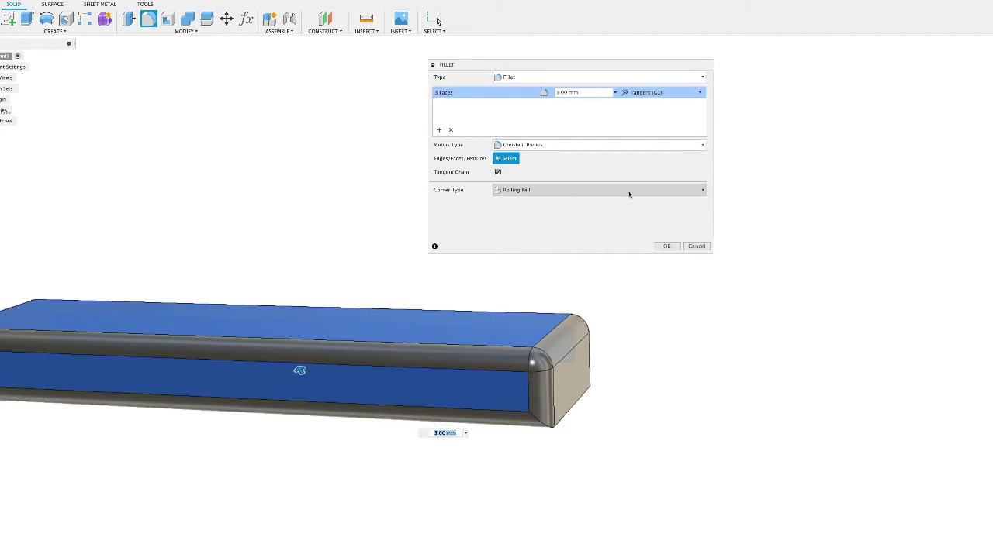
# Step: Set the fillet's corner type to Setback and inspect the blended corners from several angles
pyautogui.click(702, 192)
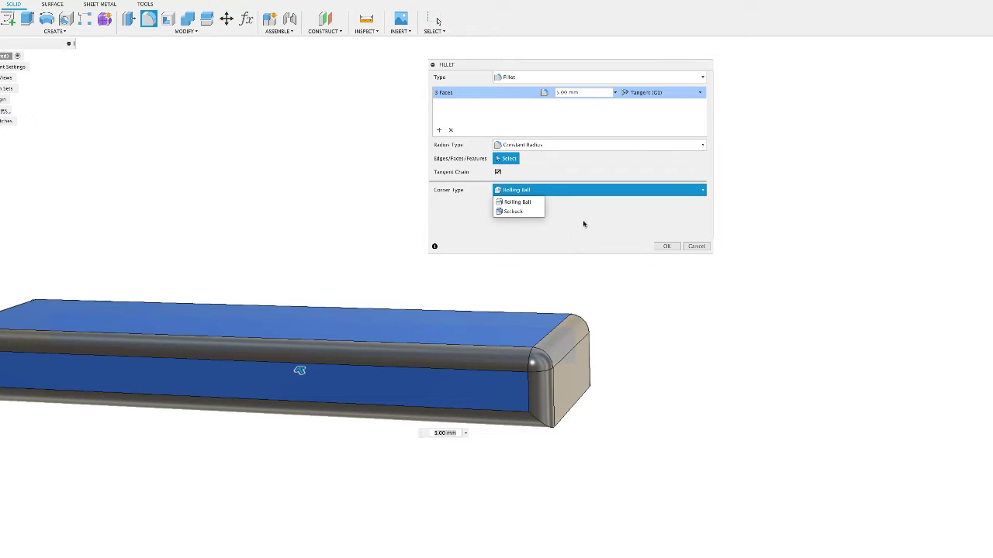
pyautogui.click(513, 213)
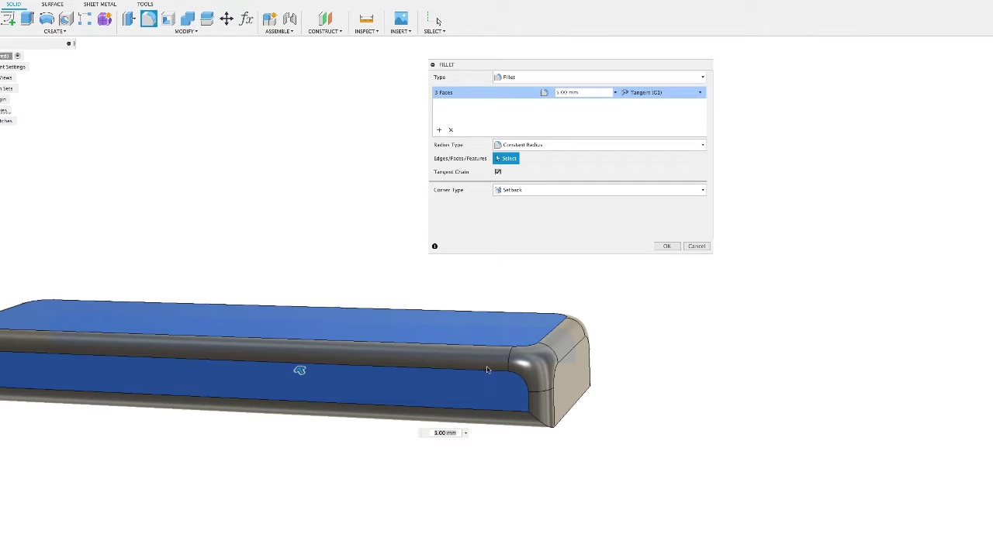
pyautogui.moveTo(551, 362); pyautogui.dragTo(554, 409, button='middle')
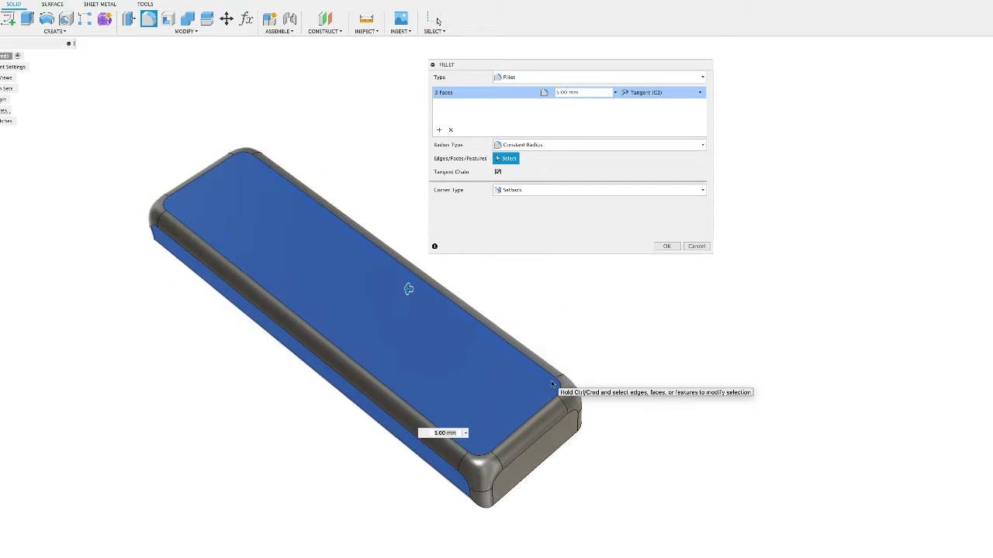
pyautogui.keyDown('shift'); pyautogui.moveTo(470, 466); pyautogui.dragTo(481, 463, button='middle'); pyautogui.keyUp('shift')
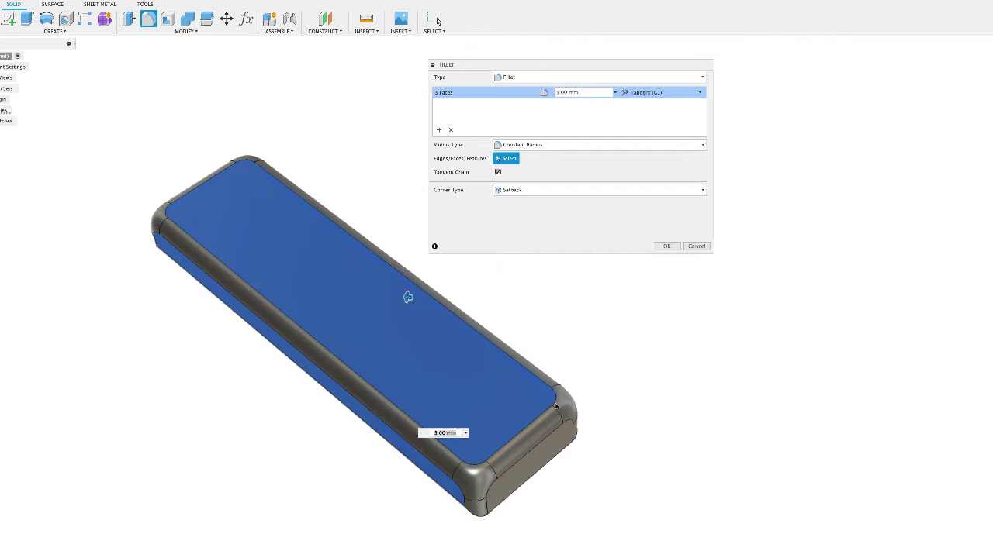
pyautogui.keyDown('shift'); pyautogui.moveTo(522, 354); pyautogui.dragTo(539, 321, button='middle'); pyautogui.keyUp('shift')
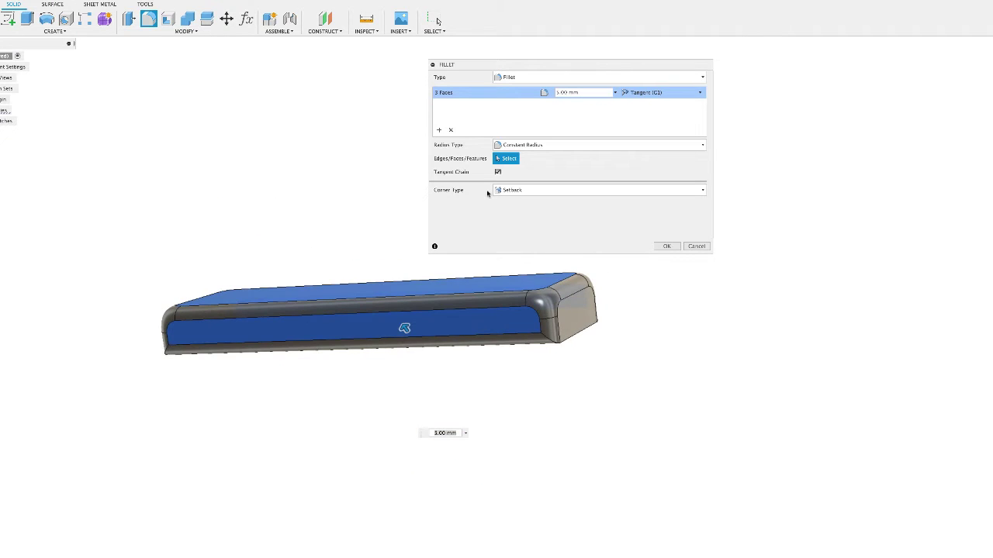
# Step: Set the corner type back to Rolling Ball, check the corners, and remove the three-face selection
pyautogui.click(513, 194)
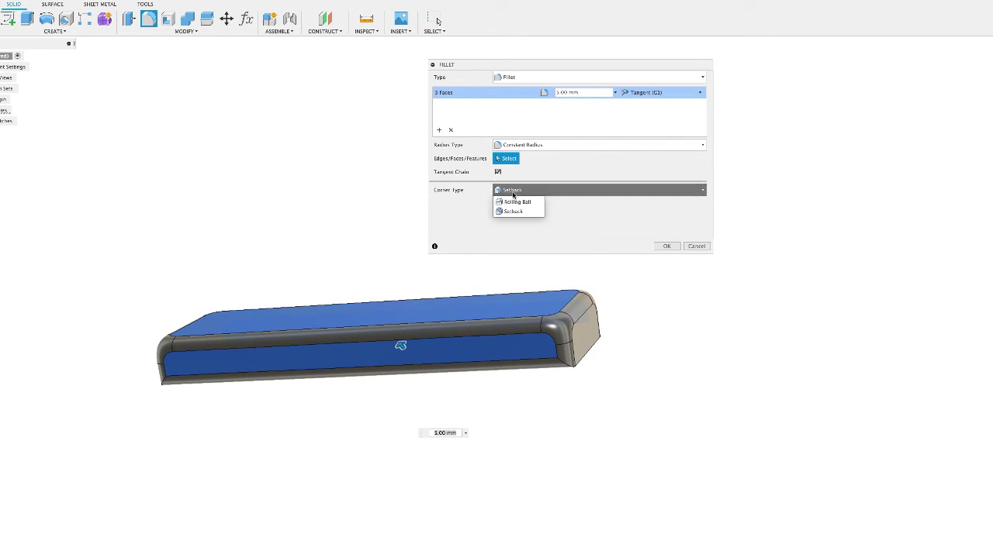
pyautogui.click(512, 202)
pyautogui.keyDown('shift'); pyautogui.moveTo(573, 311); pyautogui.dragTo(602, 326, button='middle'); pyautogui.keyUp('shift')
pyautogui.click(451, 130)
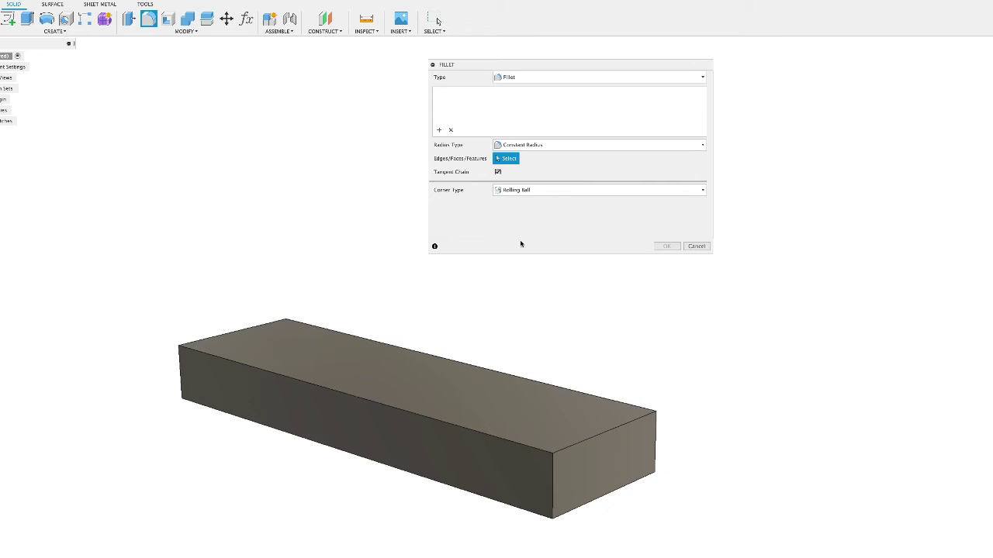
# Step: Select the block's long upper front edge and give it a constant 5 mm fillet
pyautogui.click(353, 401)
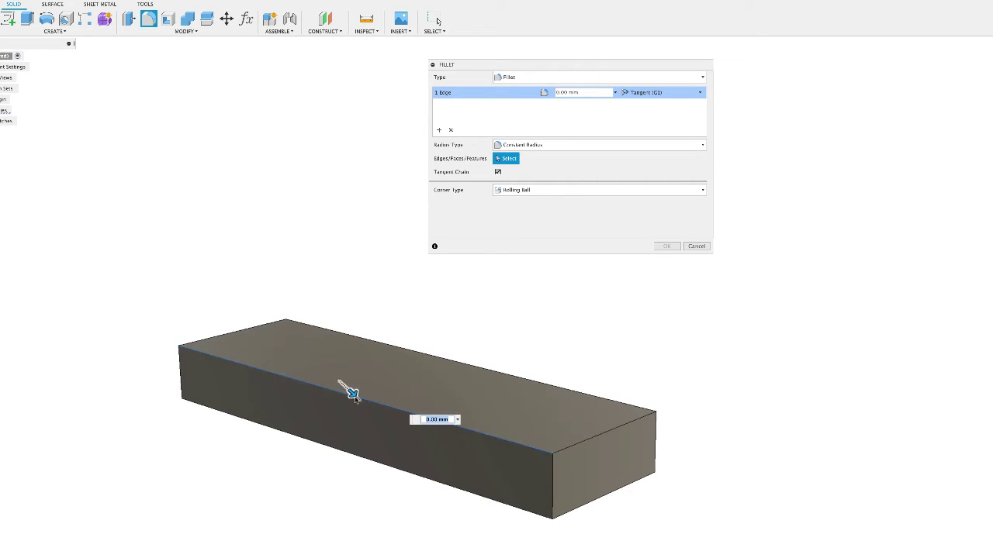
pyautogui.moveTo(352, 393); pyautogui.dragTo(355, 397)
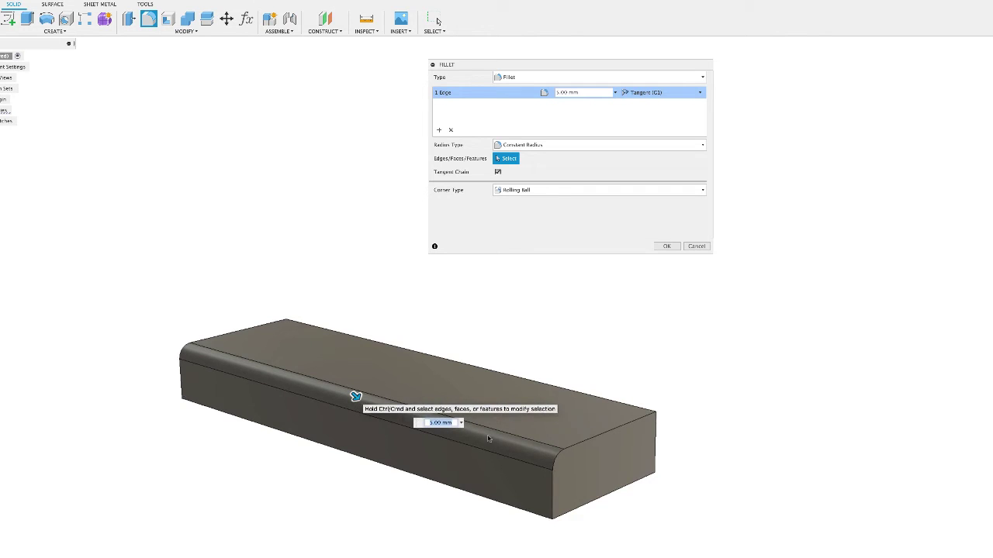
pyautogui.keyDown('shift'); pyautogui.hscroll(5, 508, 510); pyautogui.keyUp('shift')
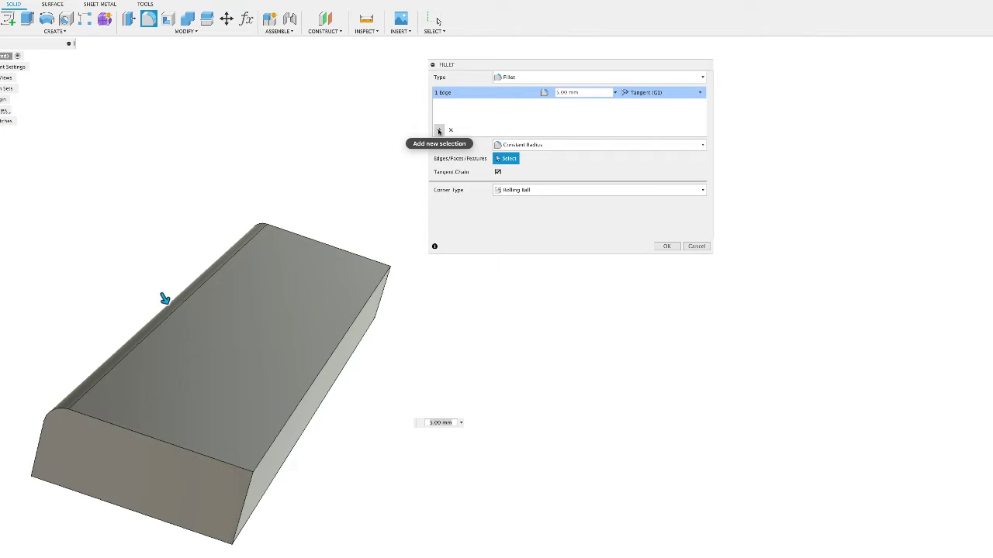
# Step: Add a separate selection for the opposite long upper edge, using Variable Radius with a 5 mm start and 12.5 mm end radius
pyautogui.click(439, 131)
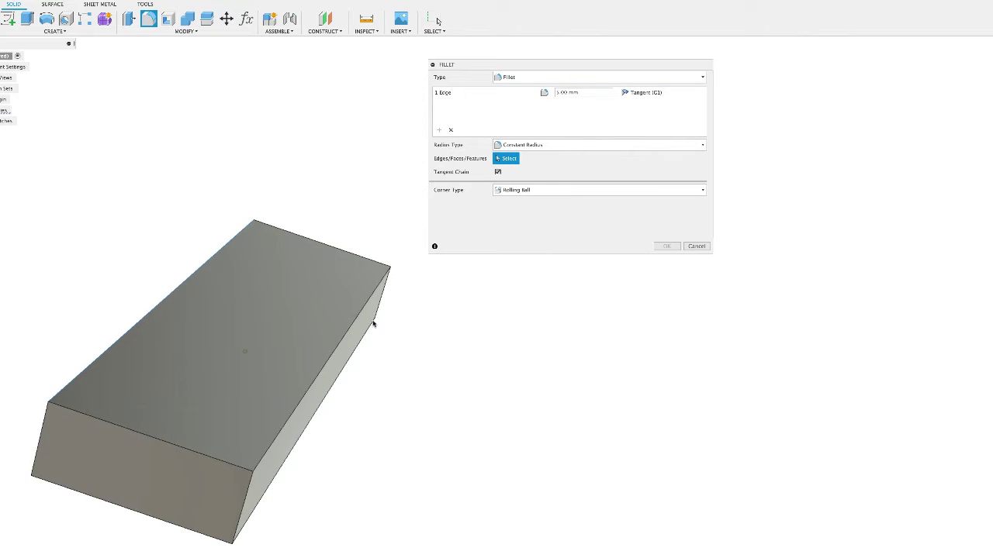
pyautogui.click(348, 331)
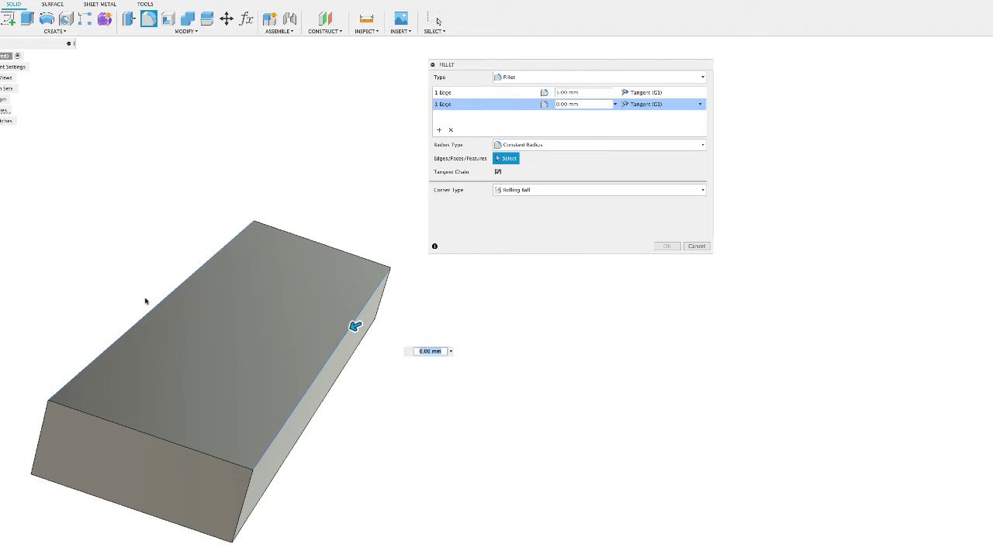
pyautogui.scroll(-1, 563, 213)
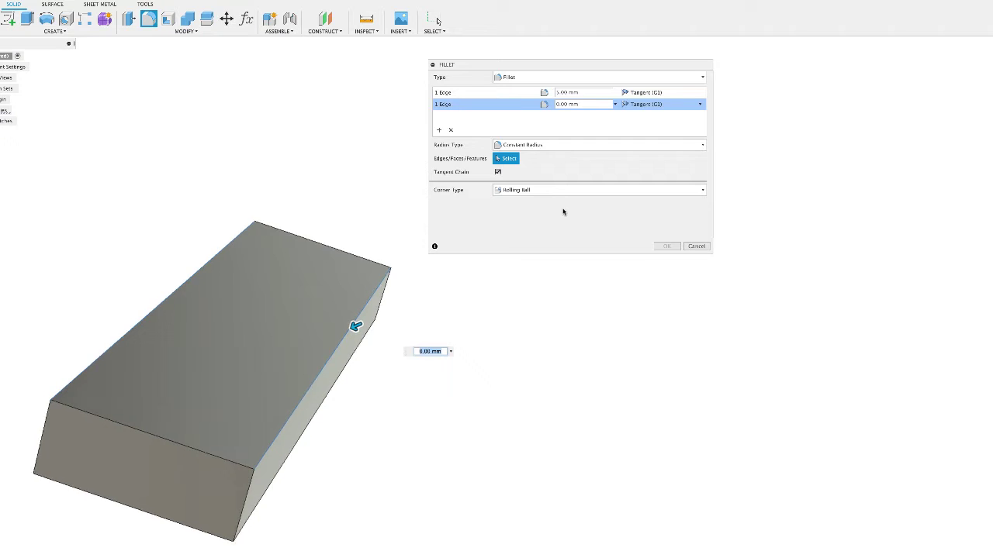
pyautogui.click(600, 145)
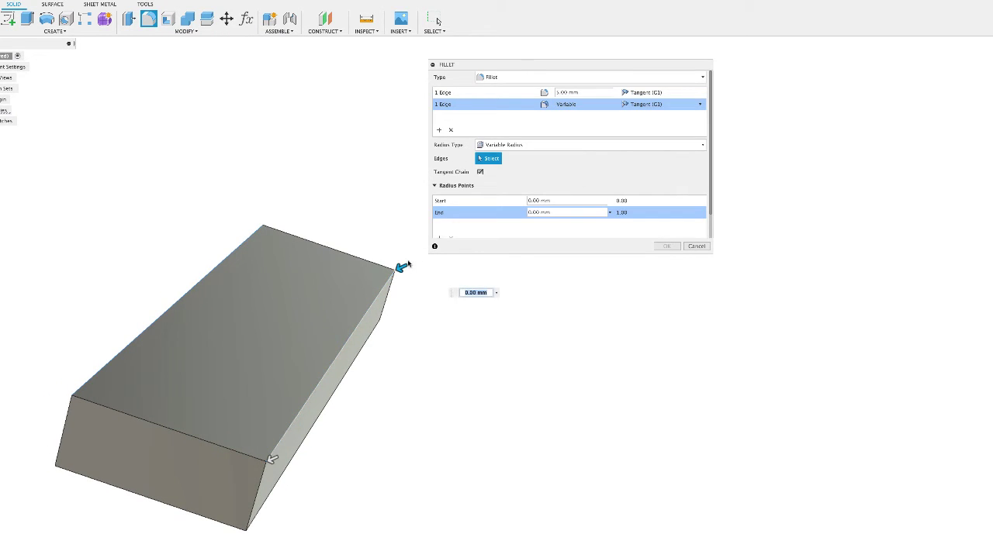
pyautogui.moveTo(400, 267); pyautogui.dragTo(329, 402)
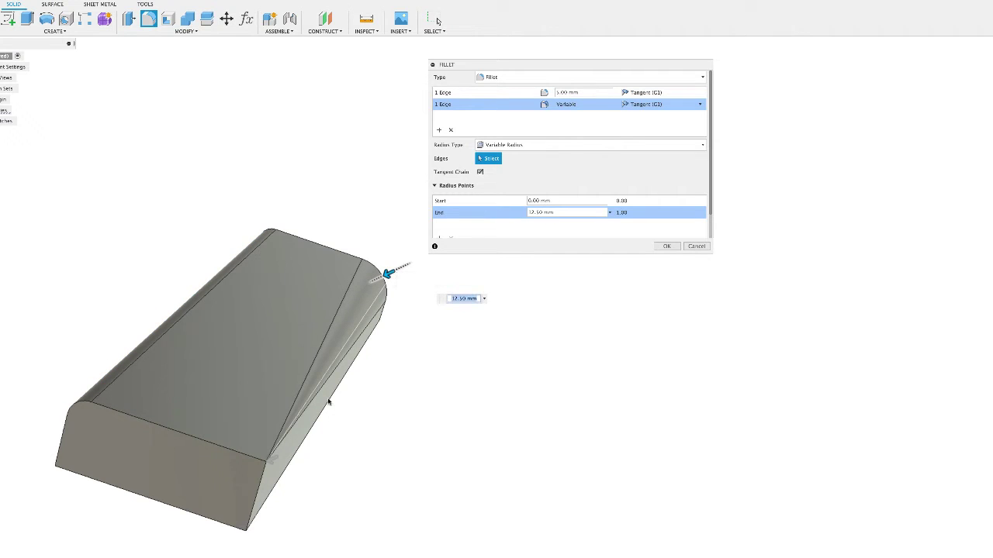
pyautogui.moveTo(271, 461); pyautogui.dragTo(265, 464)
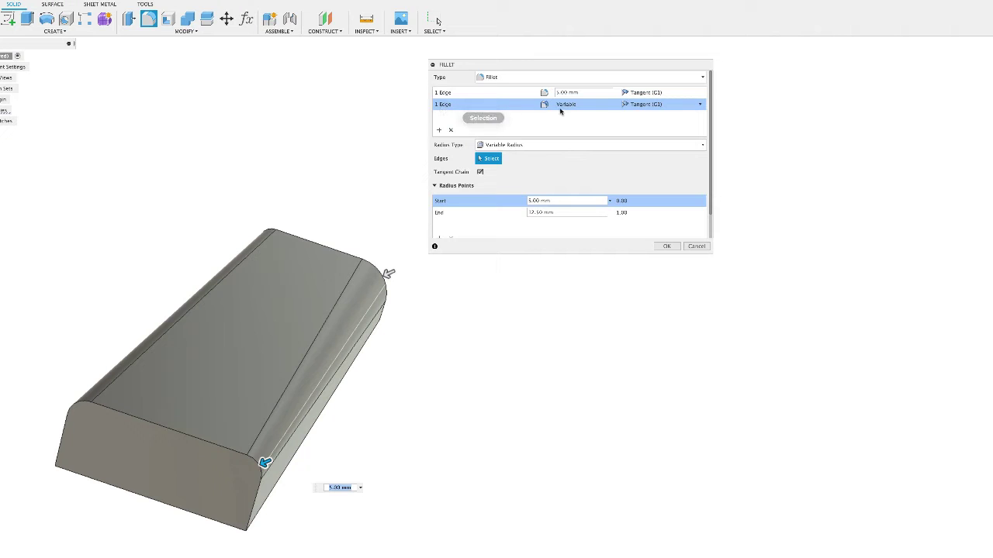
pyautogui.moveTo(470, 291)
pyautogui.keyDown('shift'); pyautogui.mouseDown(button='middle')
pyautogui.moveTo(461, 313)
pyautogui.moveTo(452, 300)
pyautogui.mouseUp(button='middle'); pyautogui.keyUp('shift')
pyautogui.keyDown('shift'); pyautogui.moveTo(452, 301); pyautogui.dragTo(569, 333, button='middle'); pyautogui.keyUp('shift')
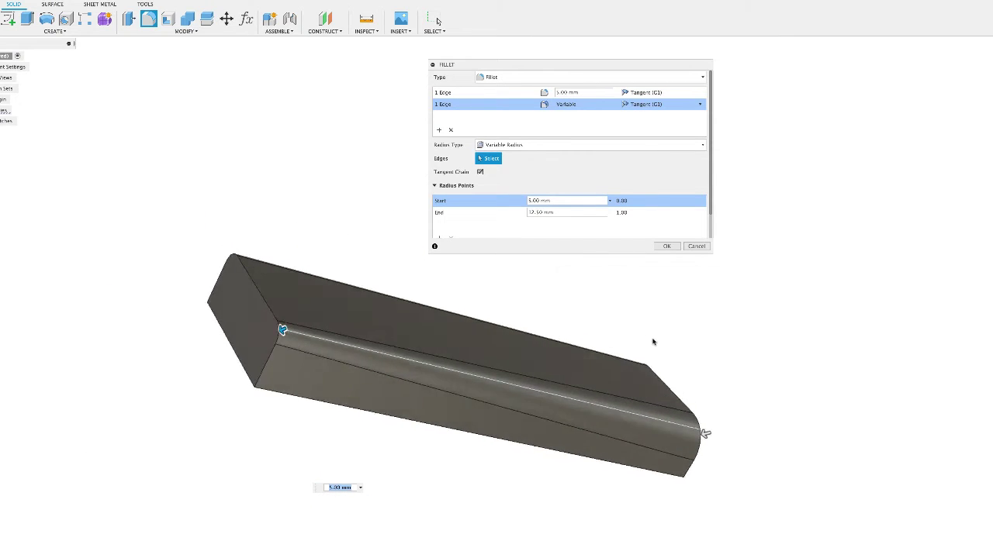
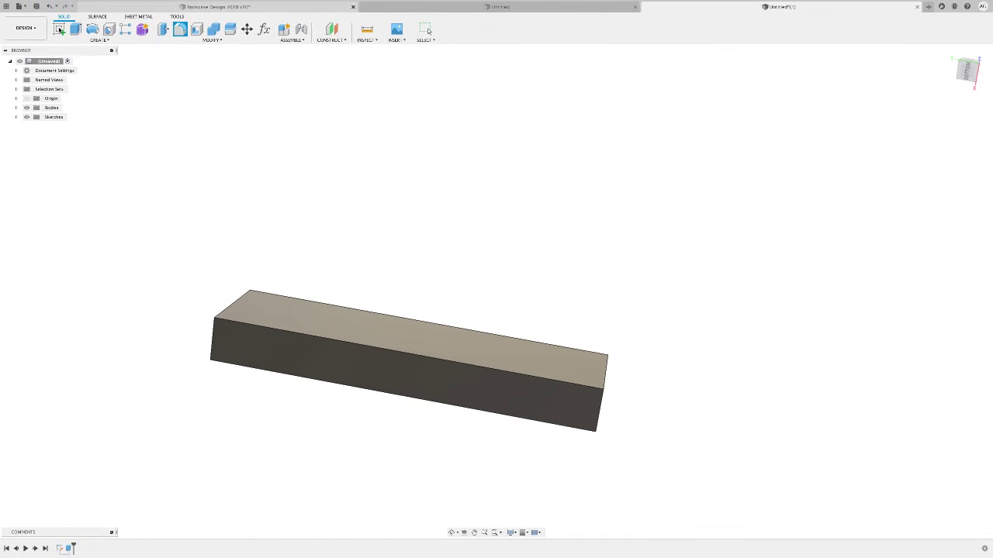
# Step: Sketch a circle 20 mm in diameter beside the block, on the same plane as the block's large face
pyautogui.click(59, 29)
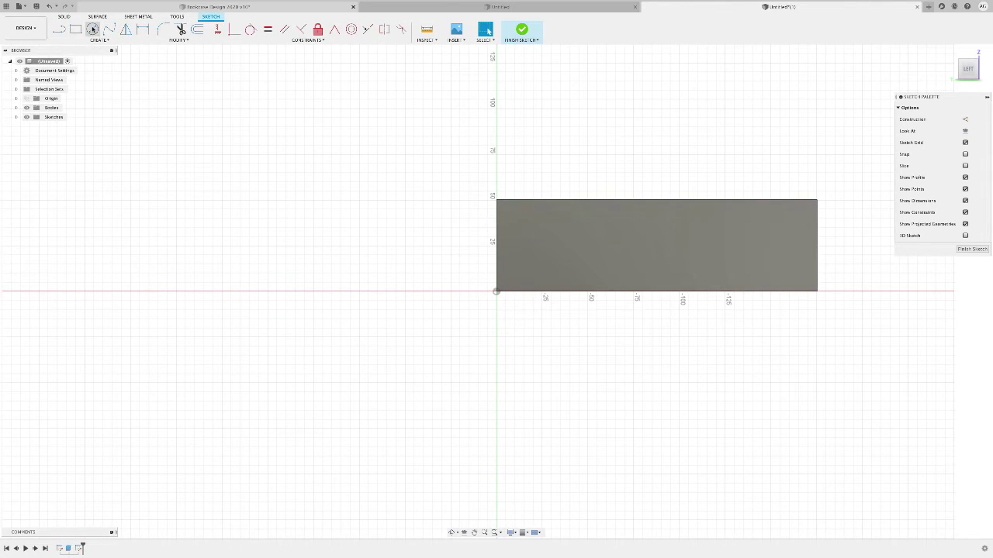
pyautogui.press('c')
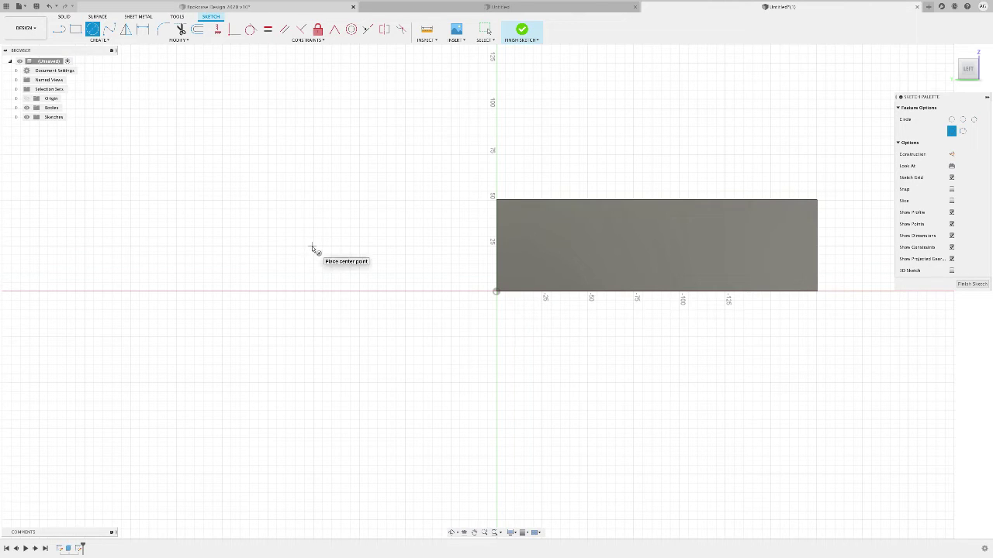
pyautogui.click(311, 246)
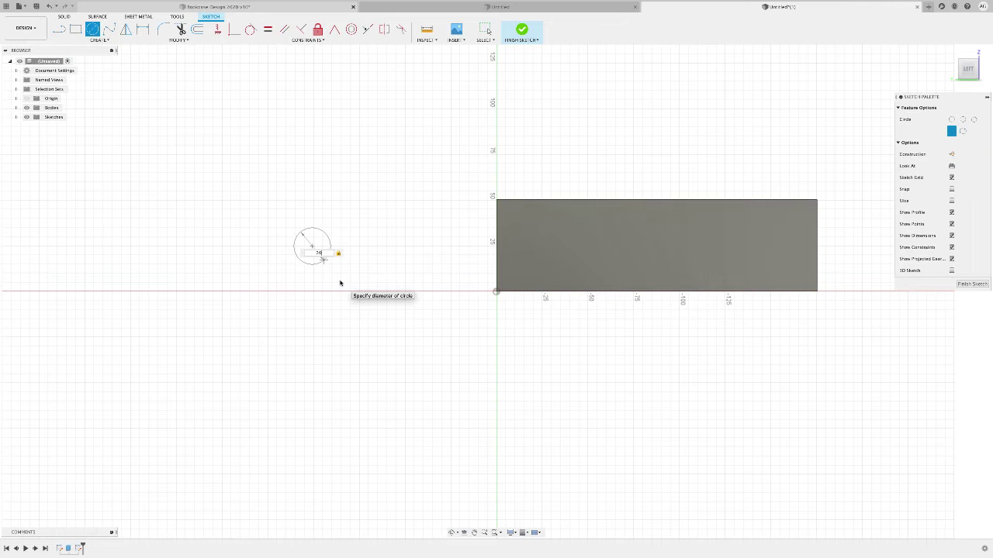
pyautogui.press('Return')
pyautogui.press('Escape')
# Step: Extrude the circle by -35 mm as a new body to form a cylinder
pyautogui.moveTo(324, 257)
pyautogui.keyDown('shift'); pyautogui.mouseDown(button='middle')
pyautogui.moveTo(344, 282)
pyautogui.moveTo(191, 311)
pyautogui.mouseUp(button='middle'); pyautogui.keyUp('shift')
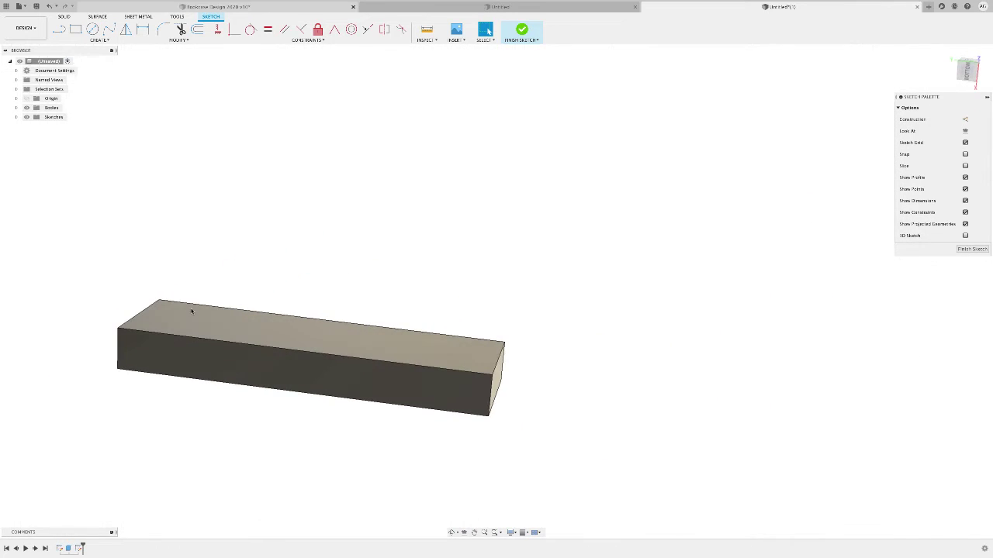
pyautogui.press('e')
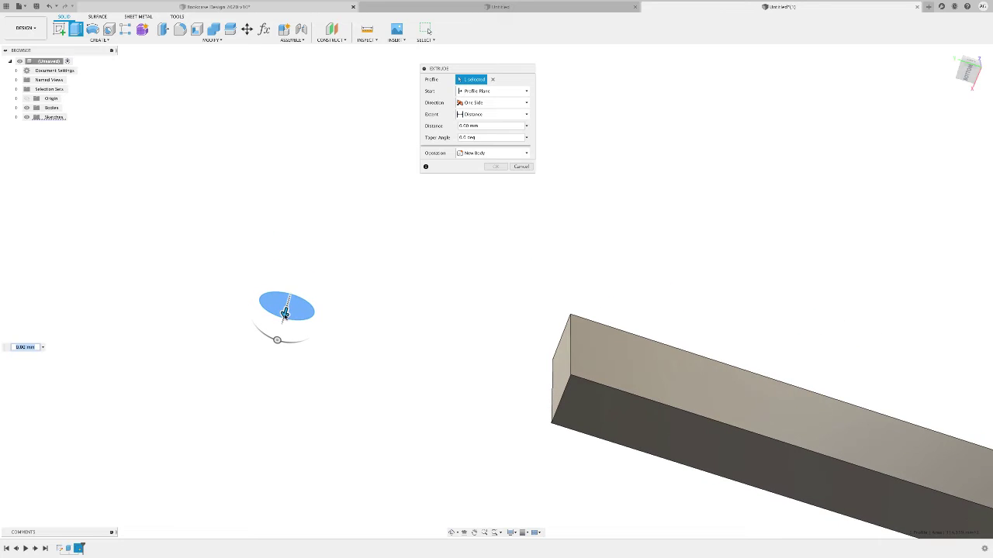
pyautogui.moveTo(285, 313); pyautogui.dragTo(305, 225)
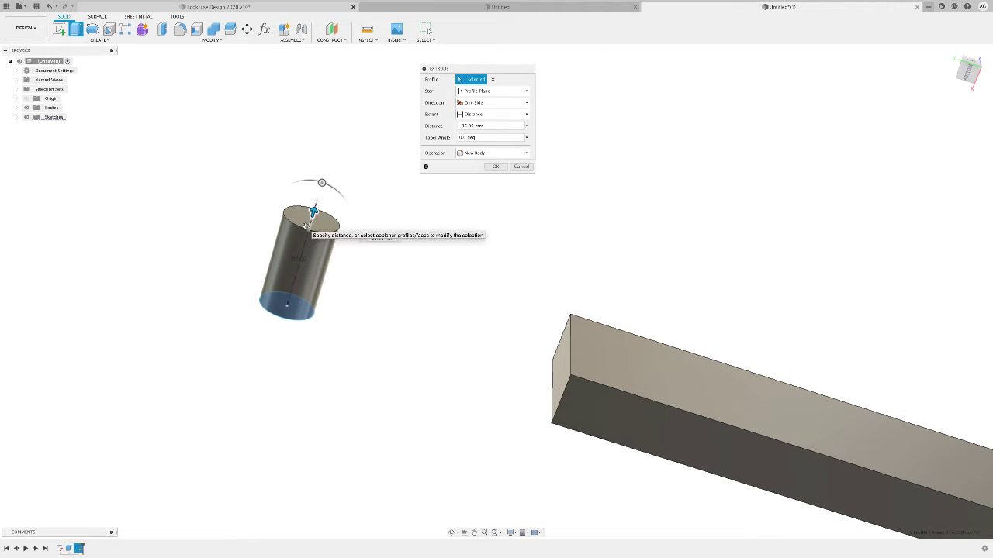
pyautogui.click(494, 168)
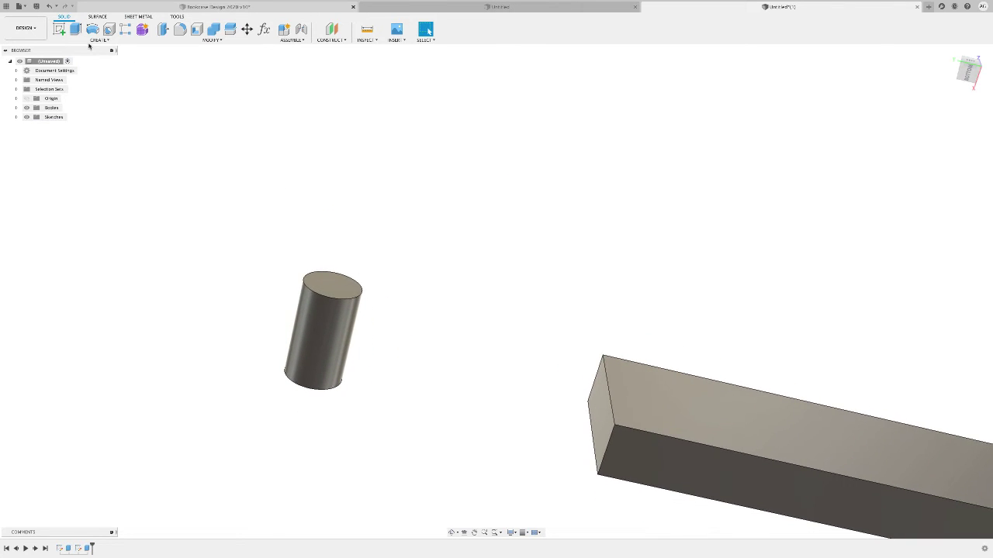
# Step: Sketch a slanted line across the cylinder's end face near its edge, cutting off a small segment, and finish the sketch
pyautogui.press('s')
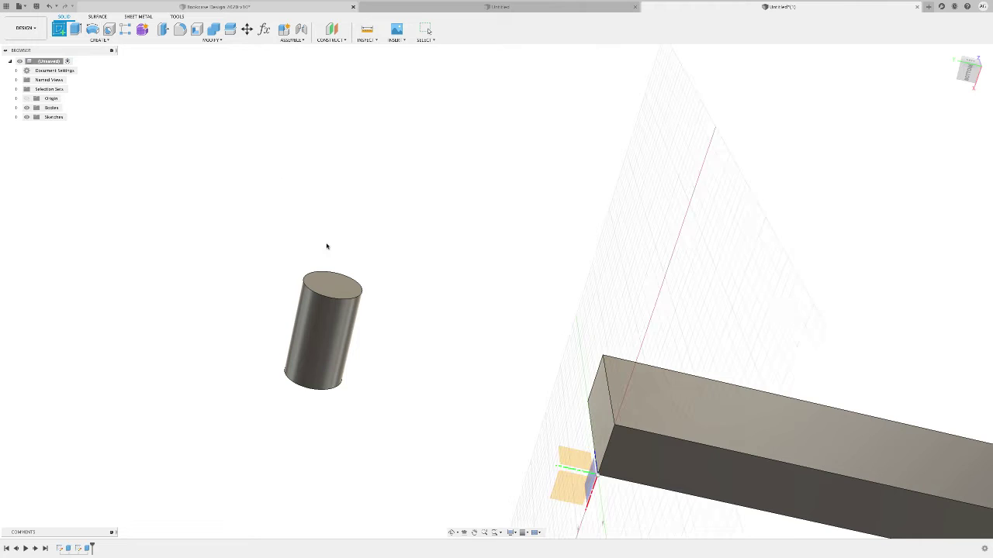
pyautogui.click(329, 284)
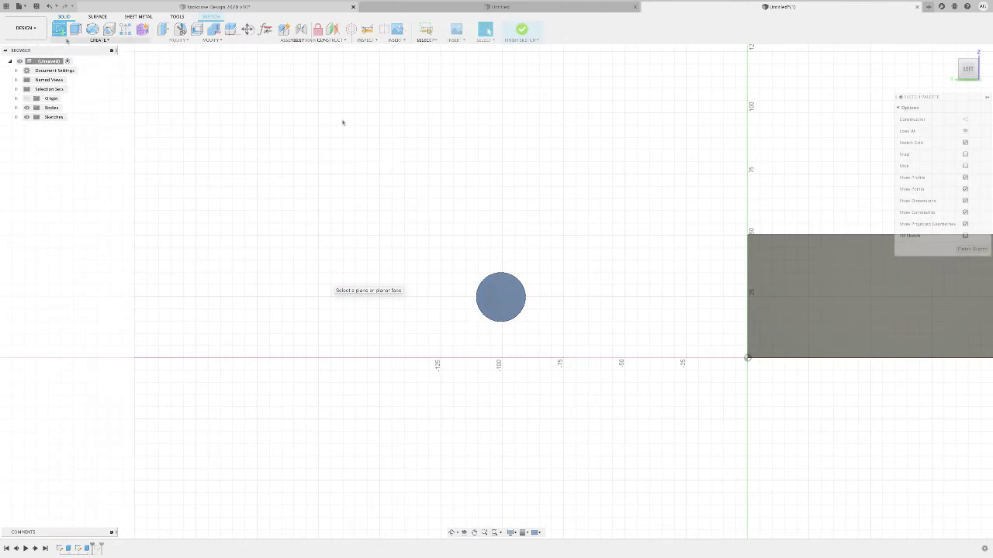
pyautogui.click(517, 279)
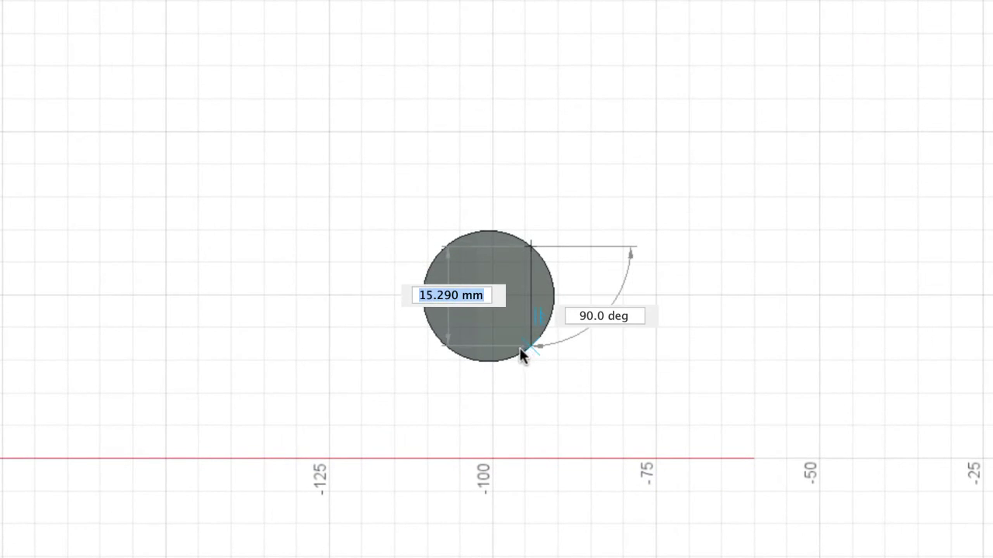
pyautogui.doubleClick(512, 359)
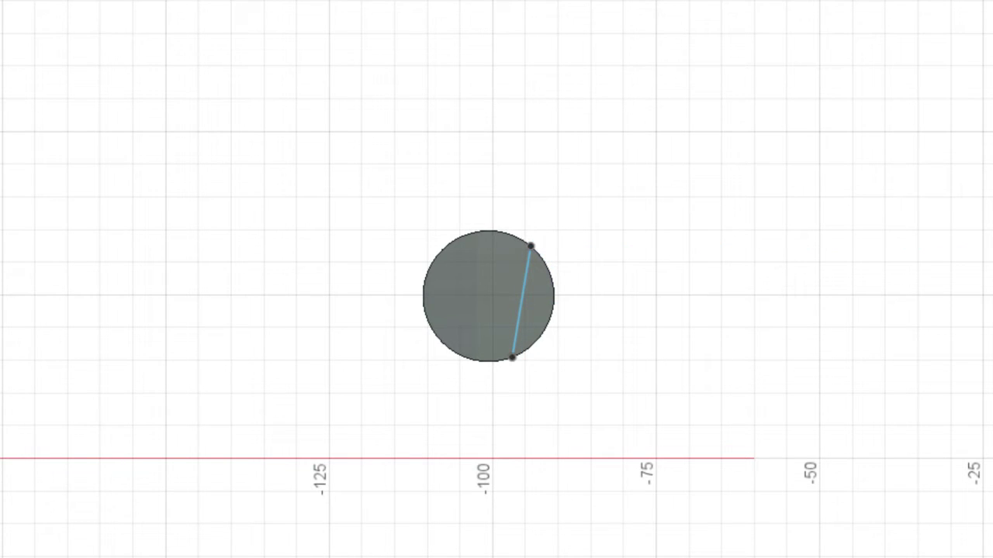
pyautogui.keyDown('shift'); pyautogui.moveTo(535, 310); pyautogui.dragTo(385, 323, button='middle'); pyautogui.keyUp('shift')
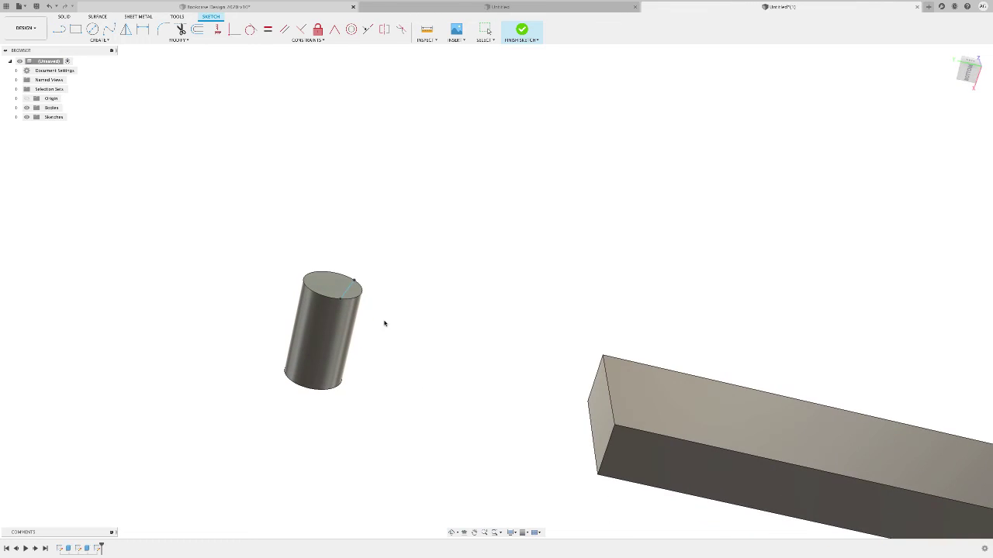
pyautogui.click(521, 31)
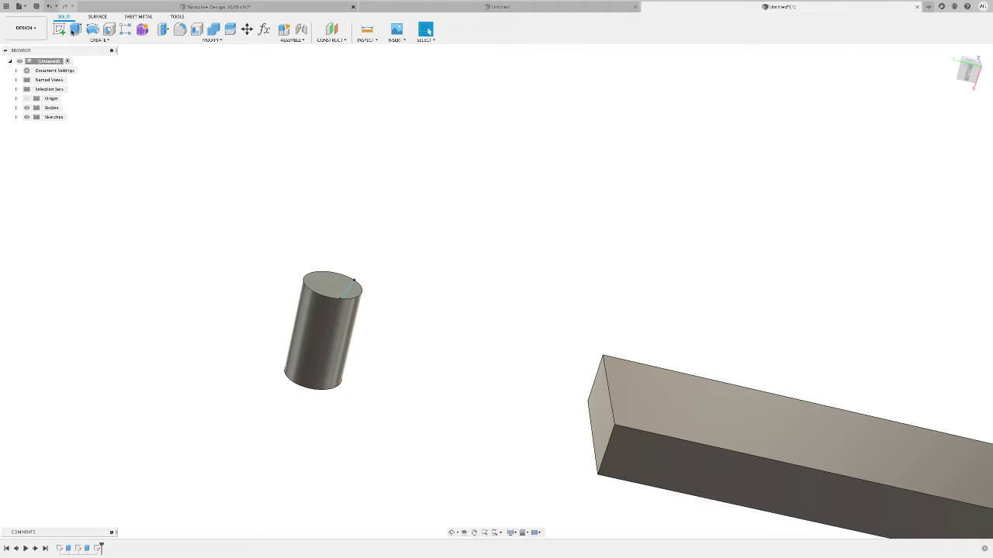
# Step: Extrude the small circular segment on the cylinder's end face 15 mm, joined to the cylinder
pyautogui.press('e')
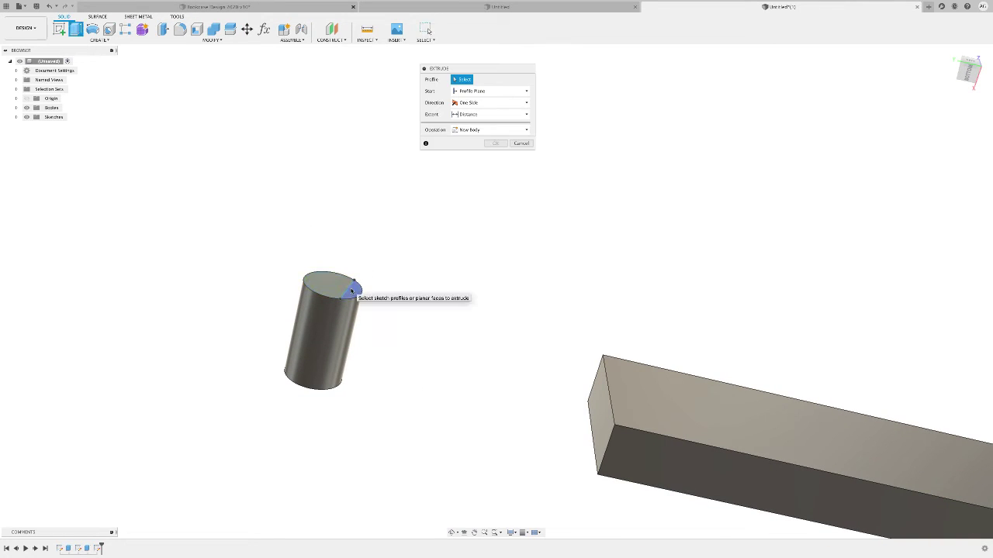
pyautogui.click(349, 290)
pyautogui.moveTo(353, 289); pyautogui.dragTo(364, 246)
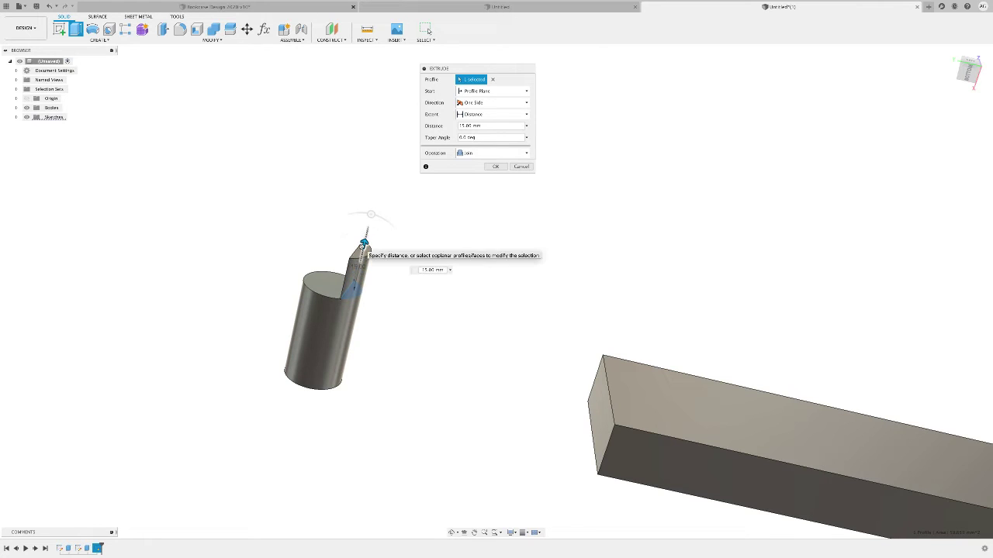
pyautogui.click(494, 168)
# Step: Try a 5 mm Constant Radius fillet on the straight end edge of the raised segment and inspect its shape
pyautogui.keyDown('shift'); pyautogui.moveTo(437, 272); pyautogui.dragTo(519, 289, button='middle'); pyautogui.keyUp('shift')
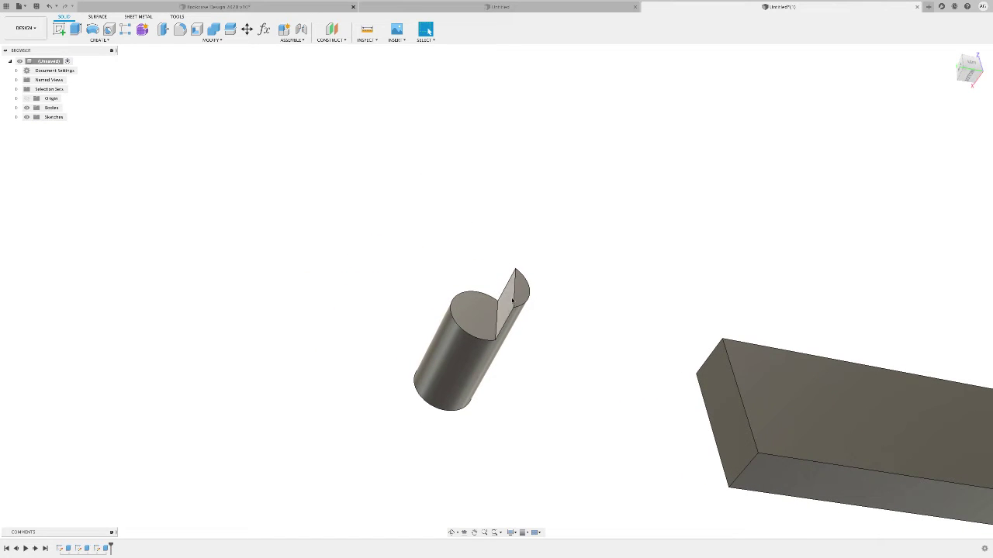
pyautogui.keyDown('shift'); pyautogui.moveTo(424, 323); pyautogui.dragTo(481, 152, button='middle'); pyautogui.keyUp('shift')
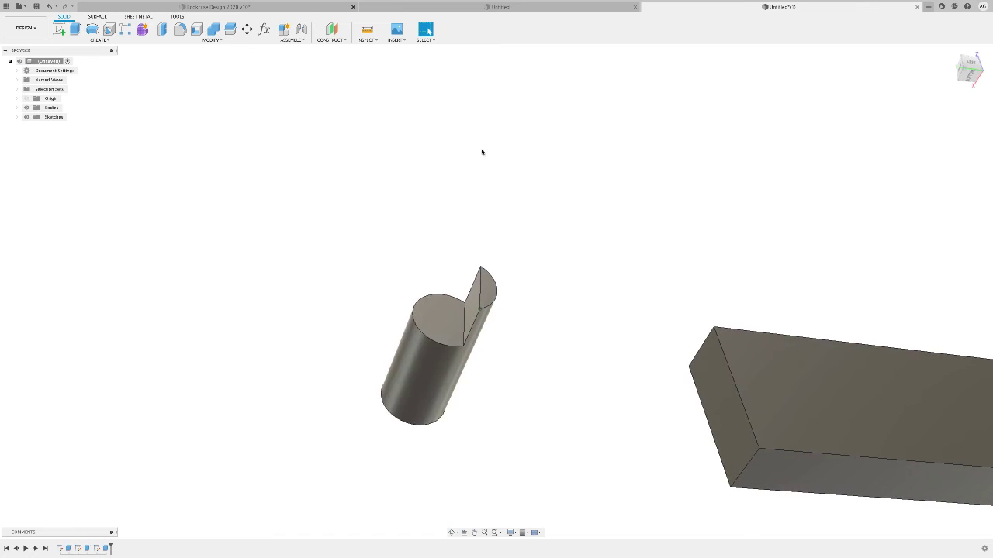
pyautogui.click(180, 29)
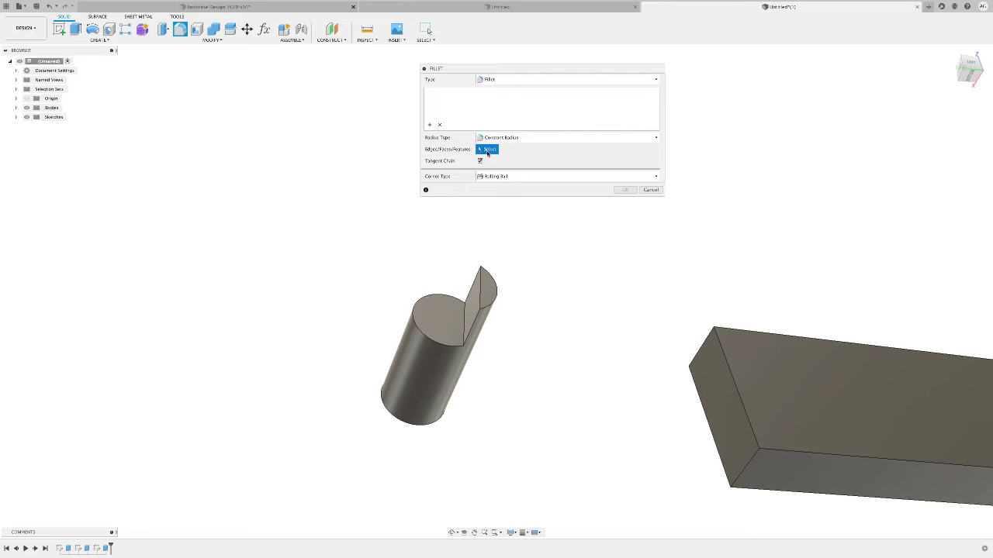
pyautogui.click(481, 291)
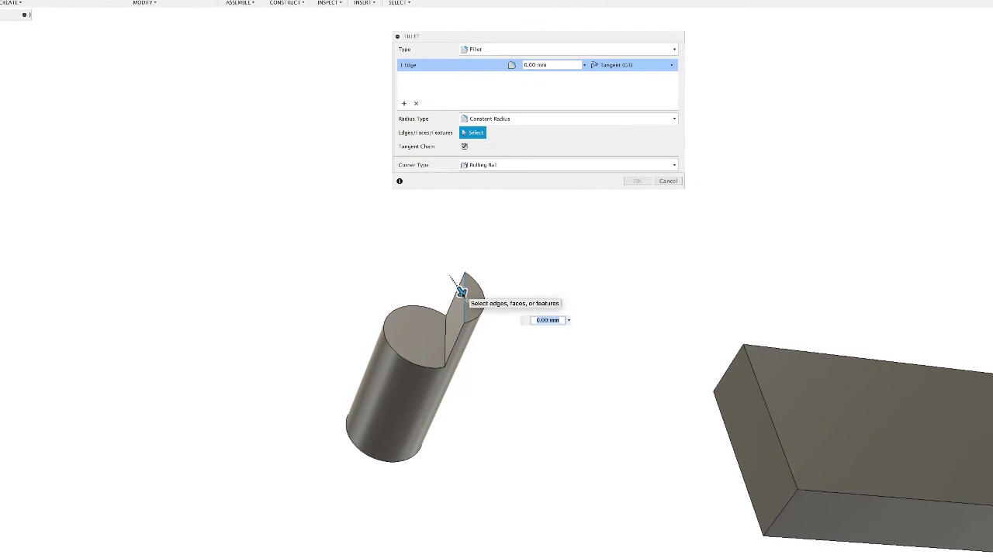
pyautogui.scroll(5, 462, 293)
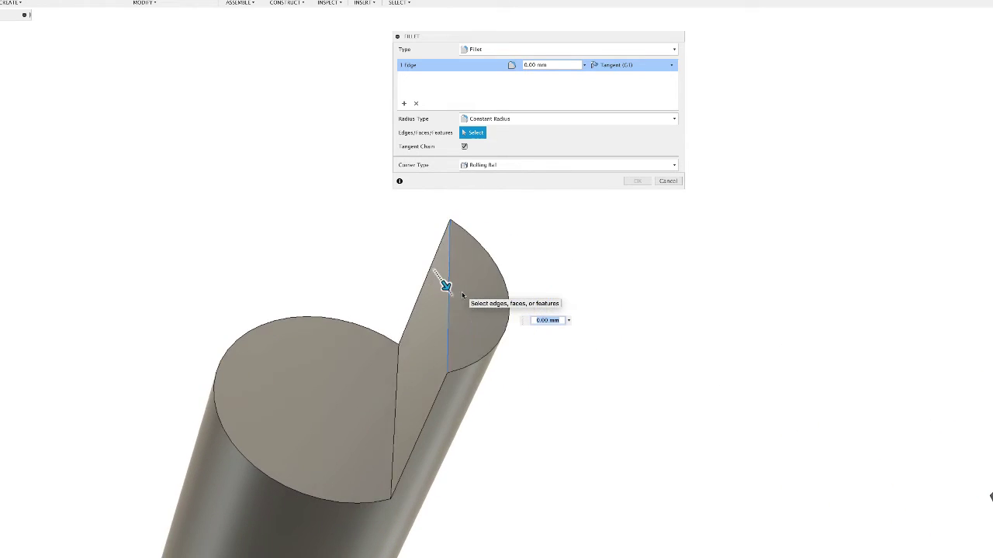
pyautogui.hscroll(3, 463, 295)
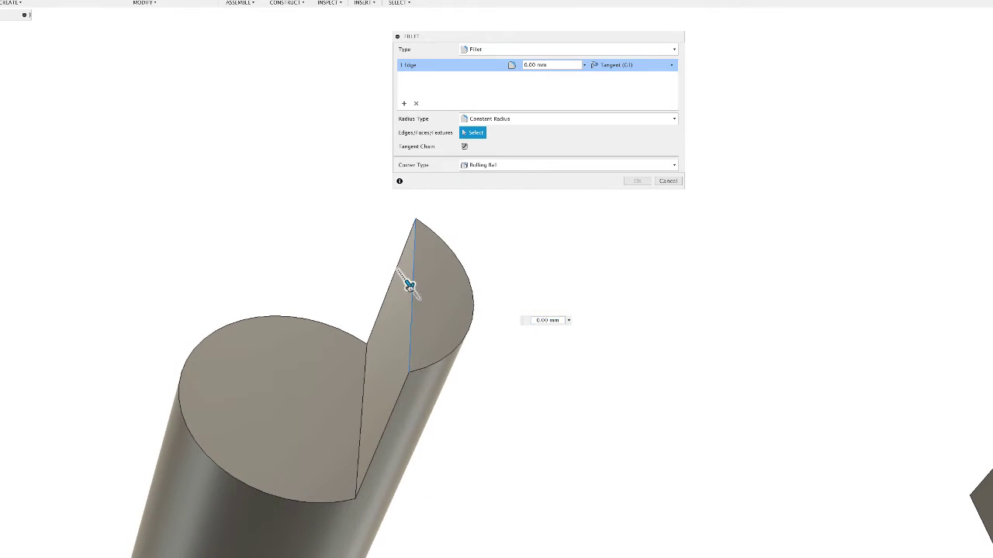
pyautogui.moveTo(409, 285); pyautogui.dragTo(422, 302)
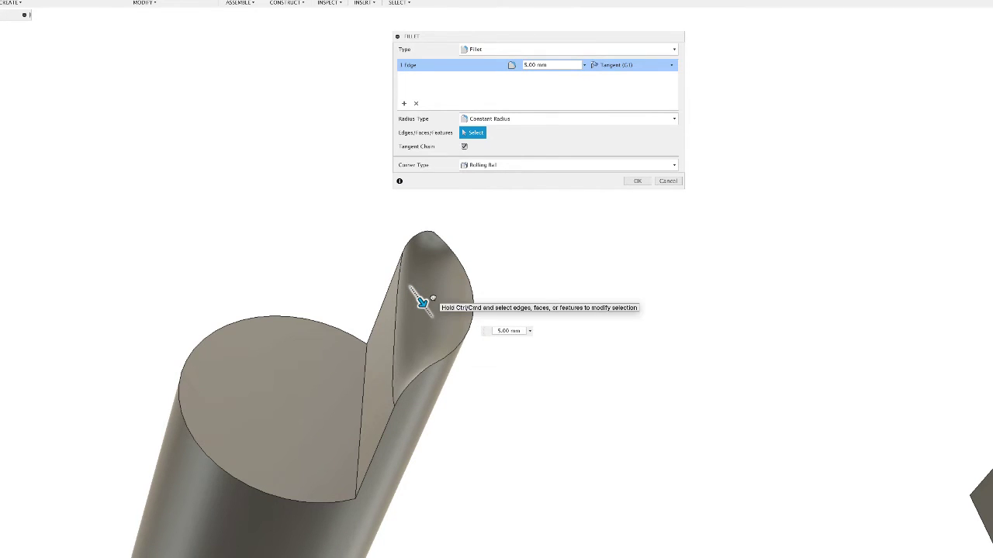
pyautogui.keyDown('shift'); pyautogui.scroll(-5, 539, 310); pyautogui.keyUp('shift')
pyautogui.keyDown('shift'); pyautogui.scroll(3, 539, 309); pyautogui.keyUp('shift')
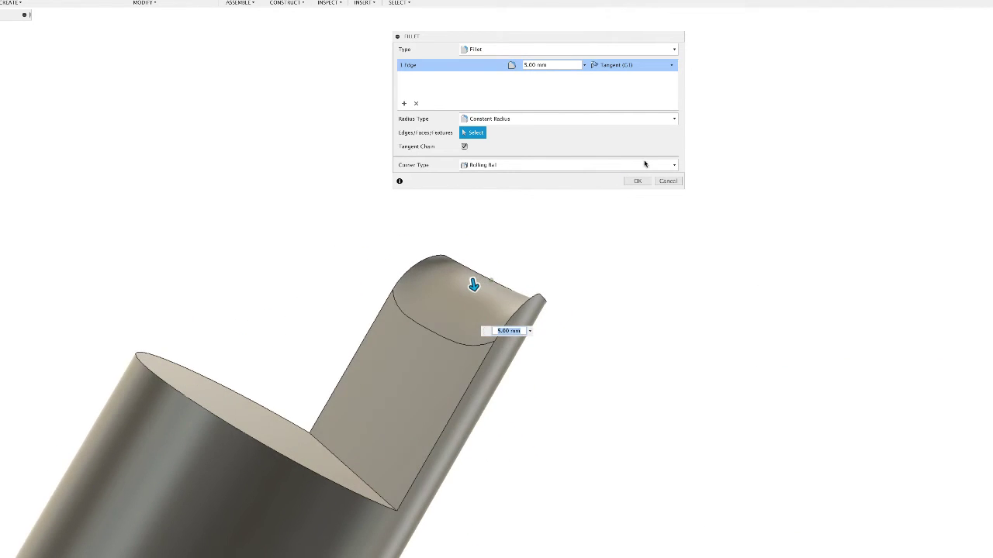
# Step: Try a 6.5 mm Chord Length fillet on the segment's end edge instead, inspect its shape, and discard the fillet
pyautogui.click(416, 106)
pyautogui.click(605, 120)
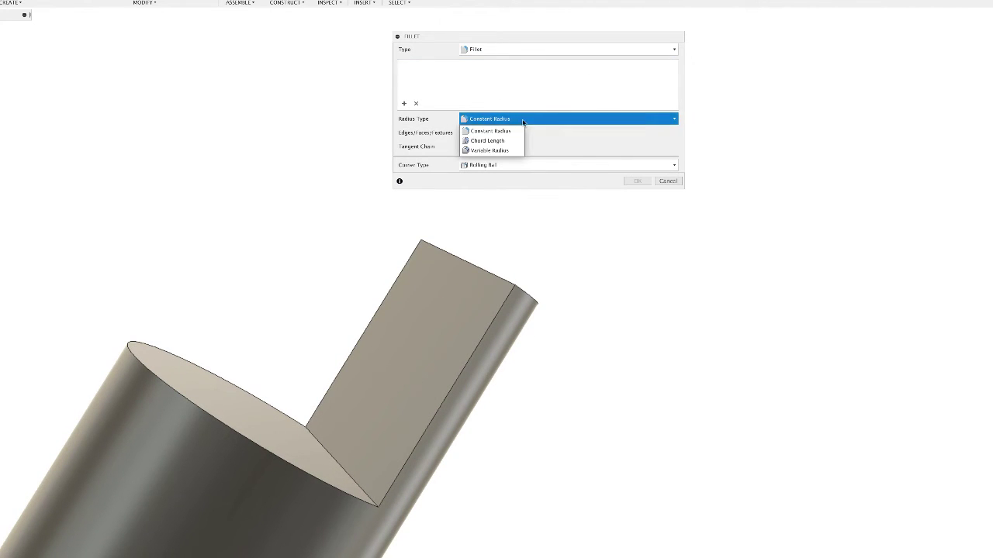
pyautogui.click(499, 140)
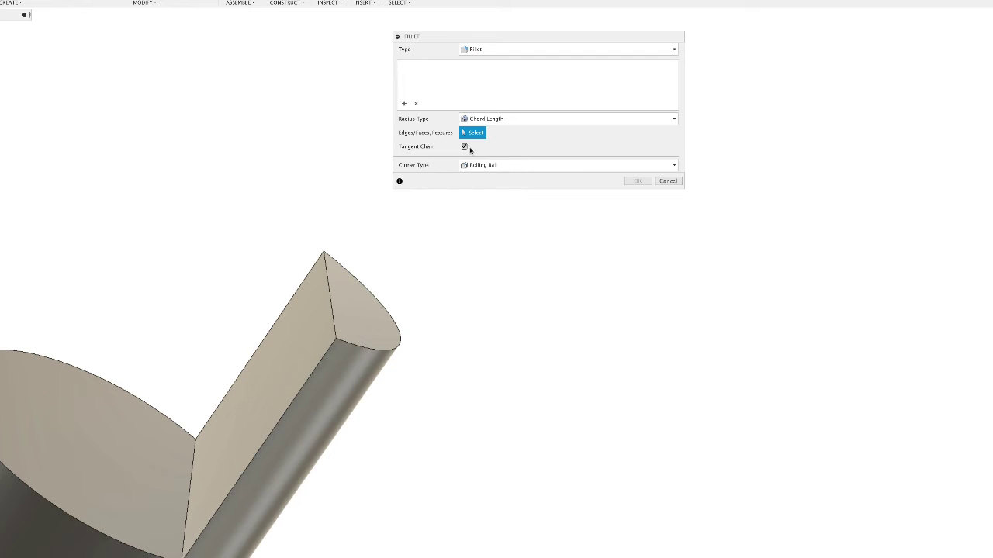
pyautogui.click(328, 287)
pyautogui.moveTo(327, 277); pyautogui.dragTo(336, 315)
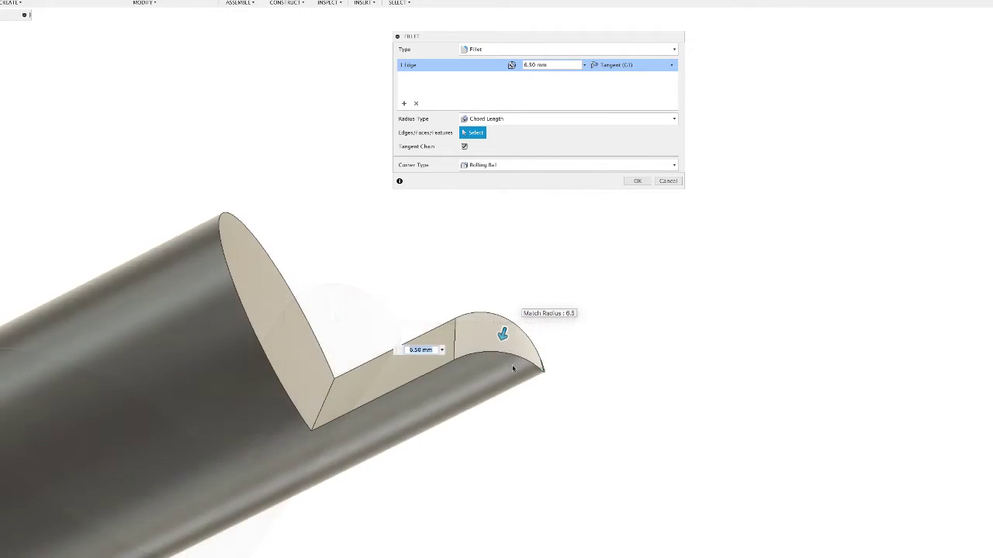
pyautogui.keyDown('shift'); pyautogui.moveTo(519, 391); pyautogui.dragTo(522, 345, button='middle'); pyautogui.keyUp('shift')
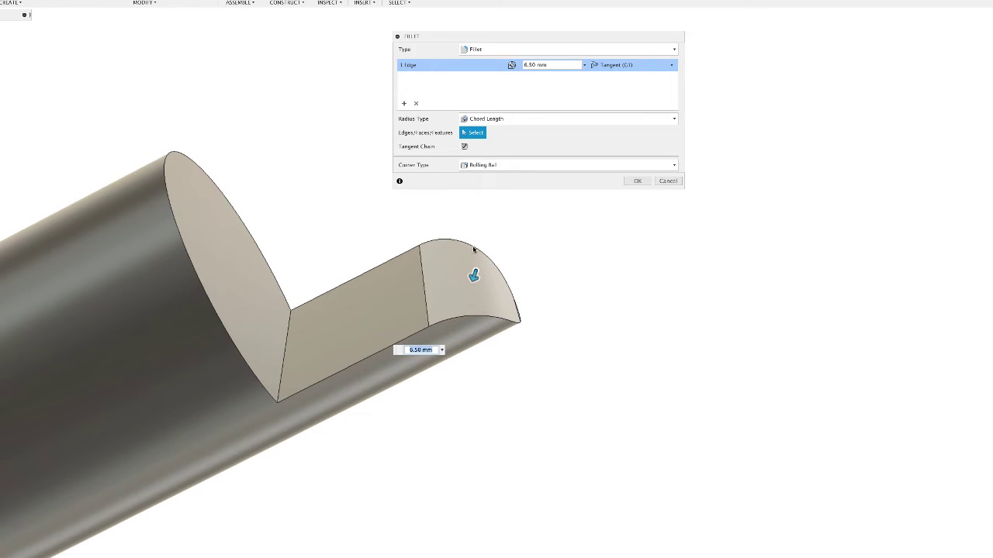
pyautogui.keyDown('shift'); pyautogui.moveTo(564, 233); pyautogui.dragTo(526, 254, button='middle'); pyautogui.keyUp('shift')
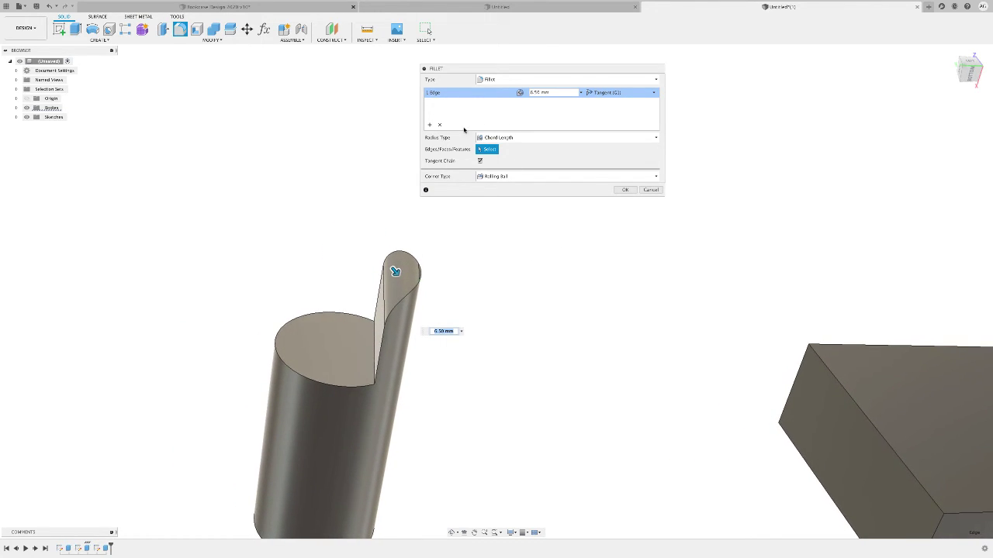
pyautogui.click(440, 124)
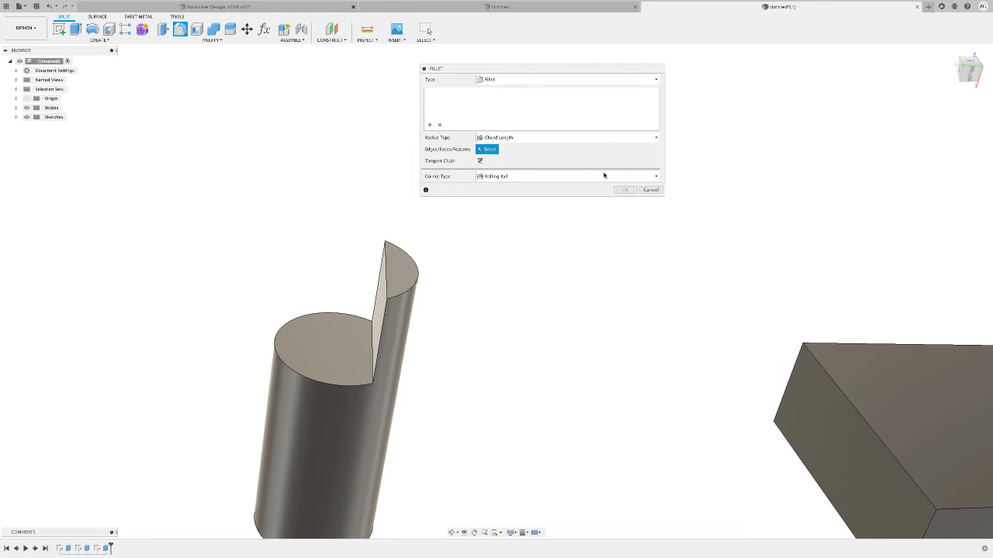
pyautogui.click(650, 191)
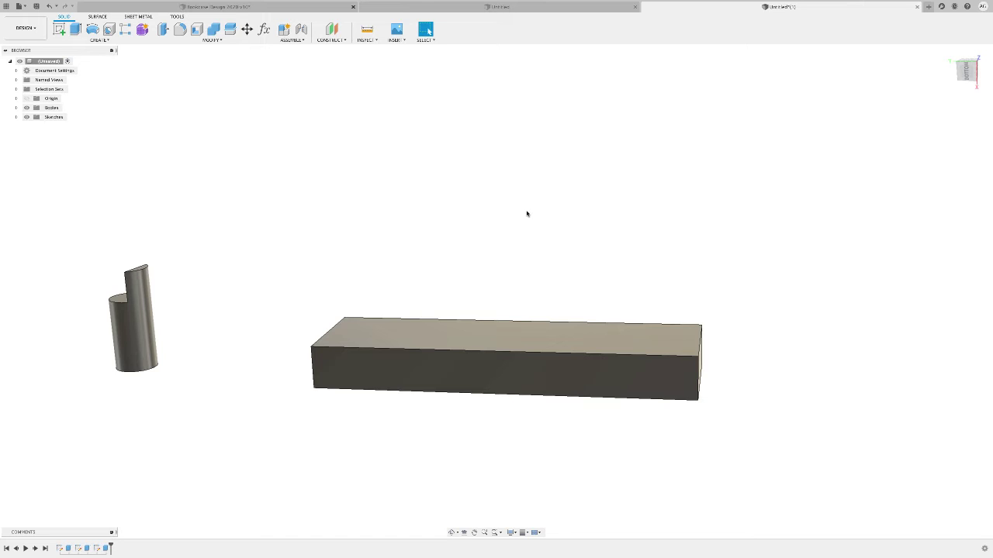
# Step: Sketch a rectangle about 49 by 50 mm on the block's top face, covering its full width at the end nearest the cylinder
pyautogui.click(59, 29)
pyautogui.click(375, 328)
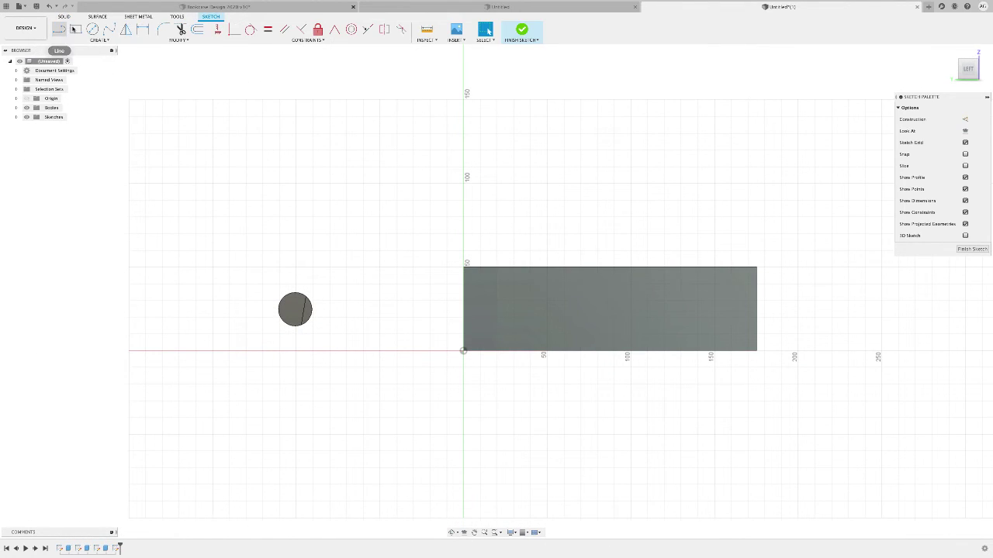
pyautogui.click(75, 30)
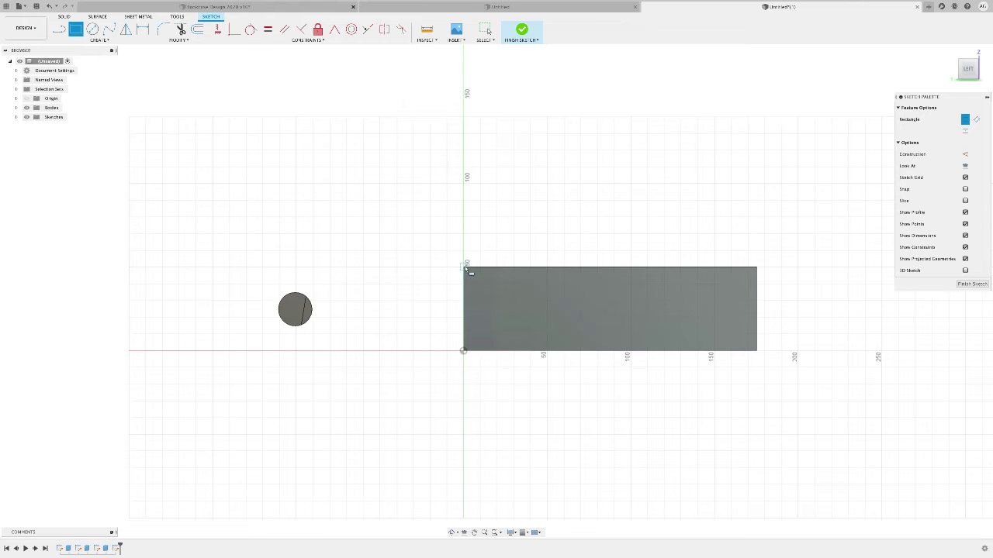
pyautogui.click(546, 353)
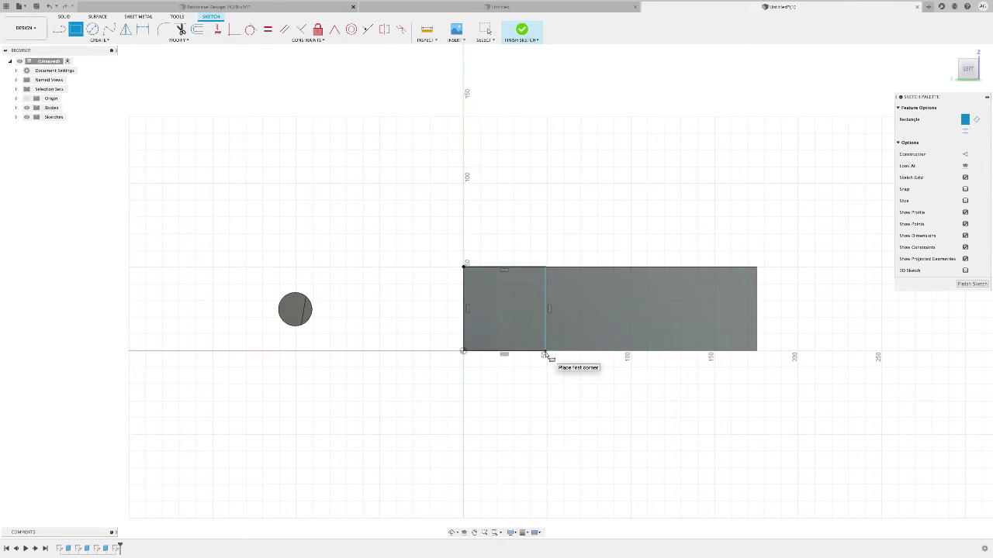
# Step: Extrude the rectangle at the end of the block nearest the cylinder upward by 50 mm, joined to the block
pyautogui.press('e')
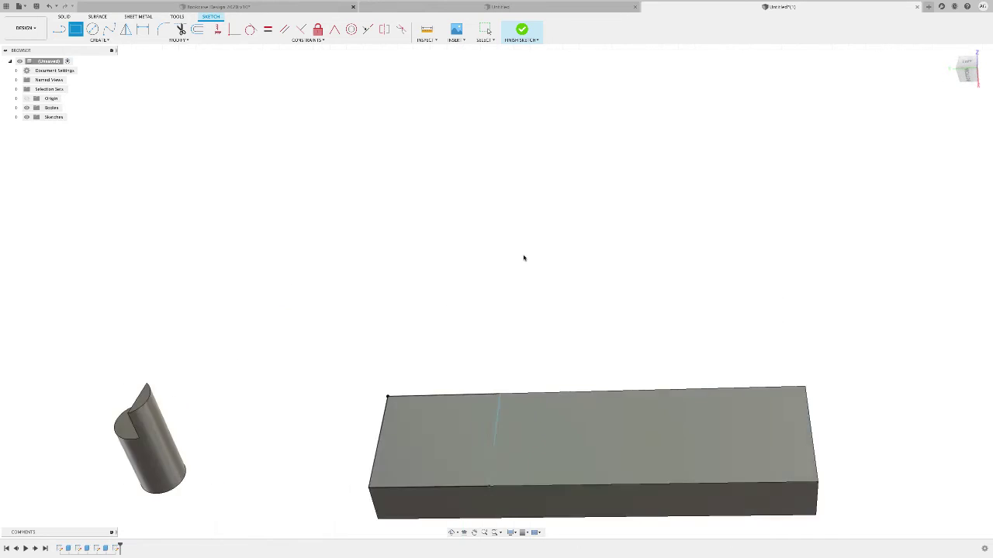
pyautogui.click(422, 323)
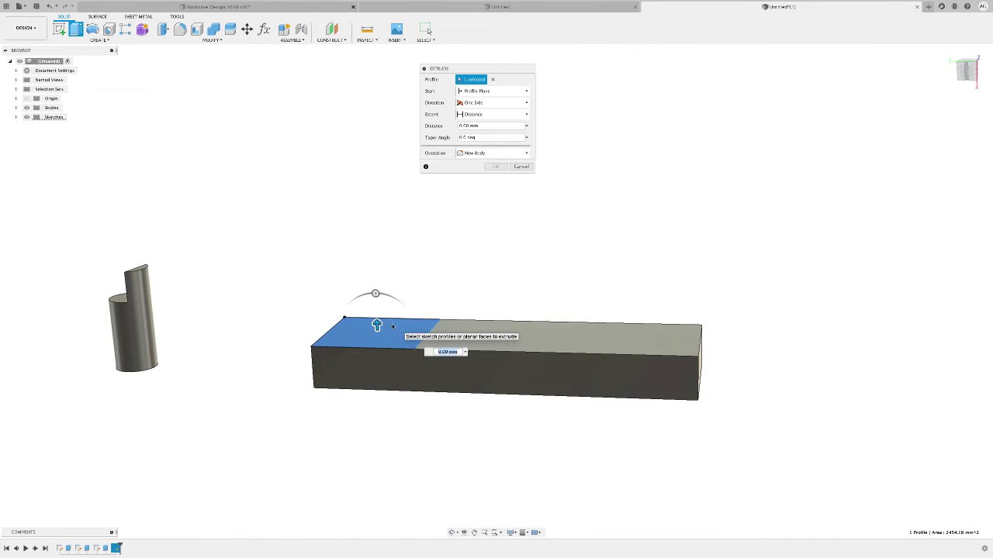
pyautogui.moveTo(376, 325); pyautogui.dragTo(370, 223)
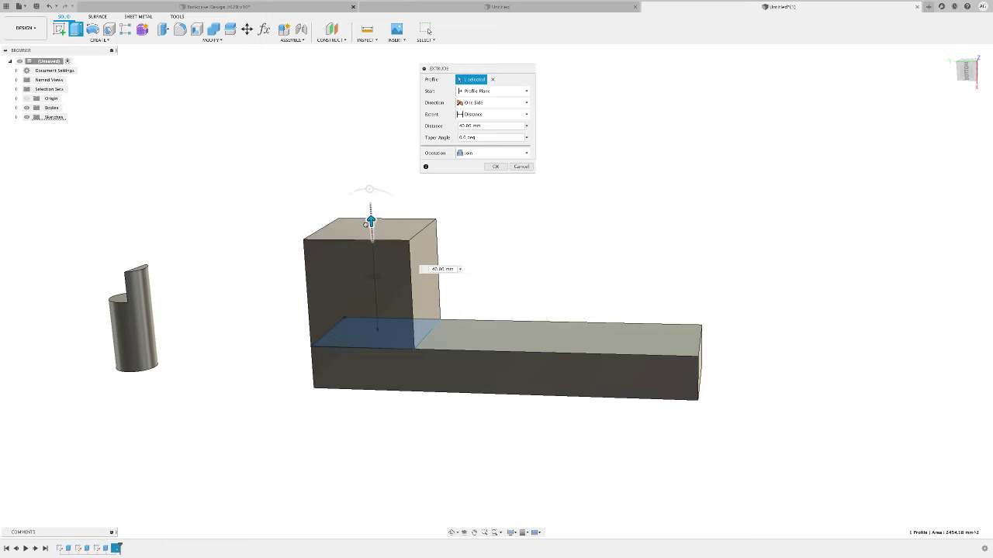
pyautogui.click(496, 166)
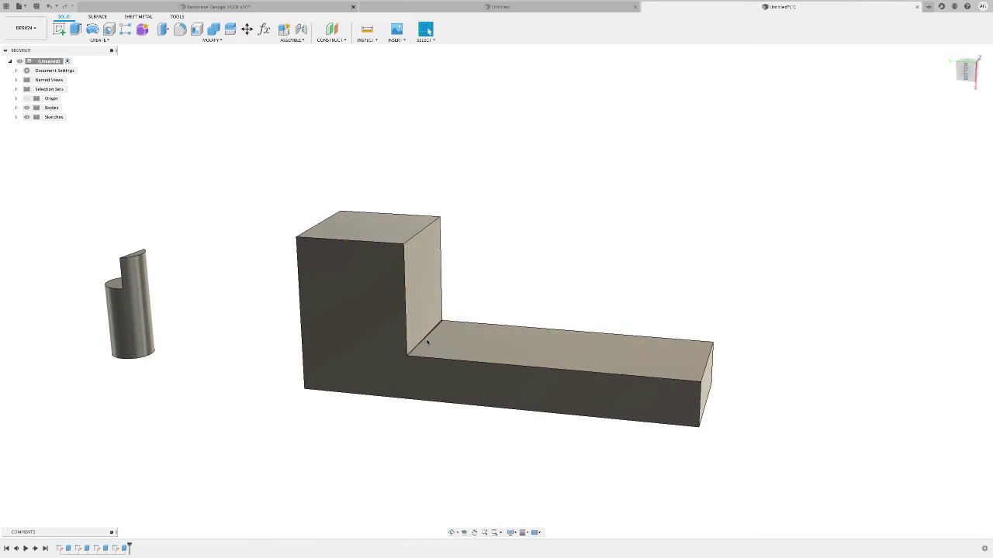
# Step: Fillet the inner edge between the raised section and the block's top face with a 27.5 mm constant radius
pyautogui.scroll(3, 428, 327)
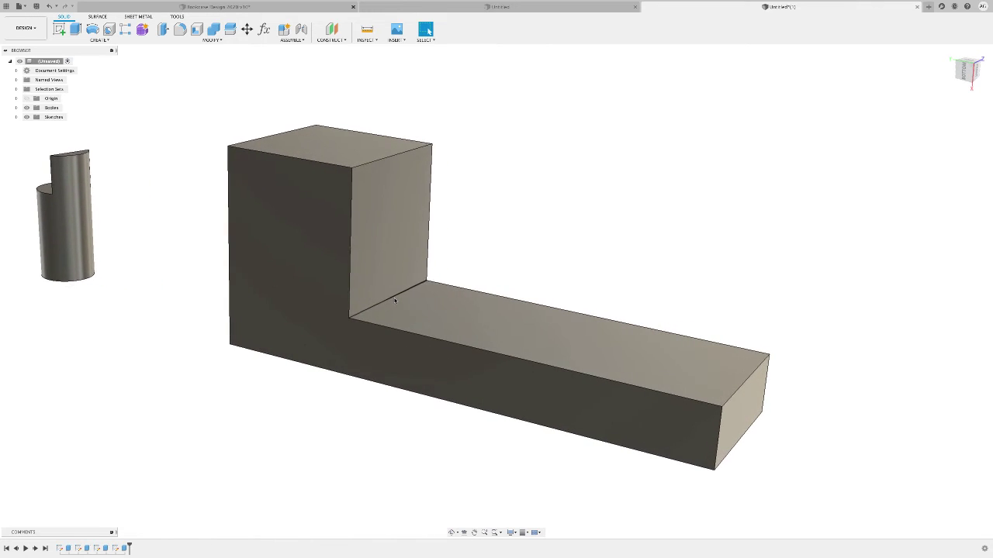
pyautogui.keyDown('shift'); pyautogui.moveTo(381, 309); pyautogui.dragTo(389, 288, button='middle'); pyautogui.keyUp('shift')
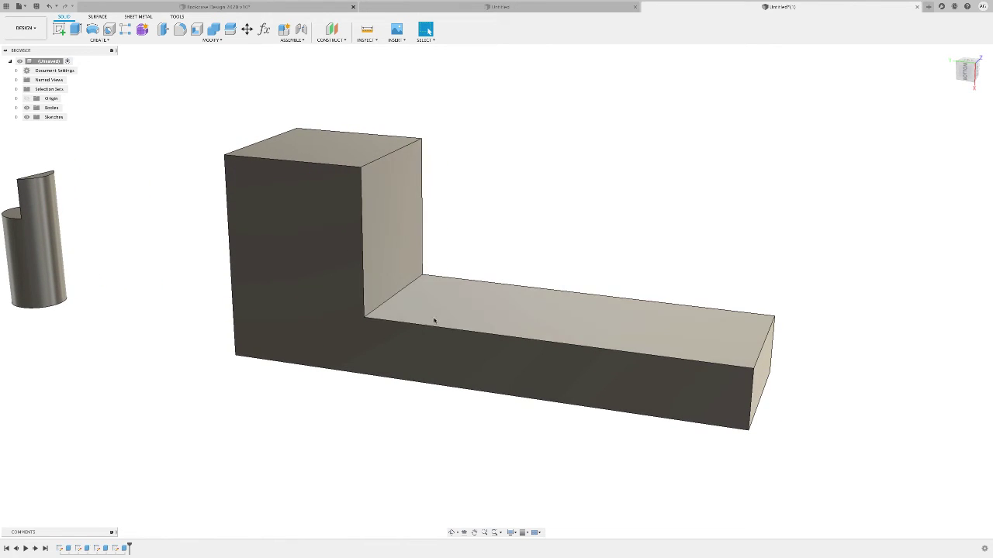
pyautogui.click(180, 29)
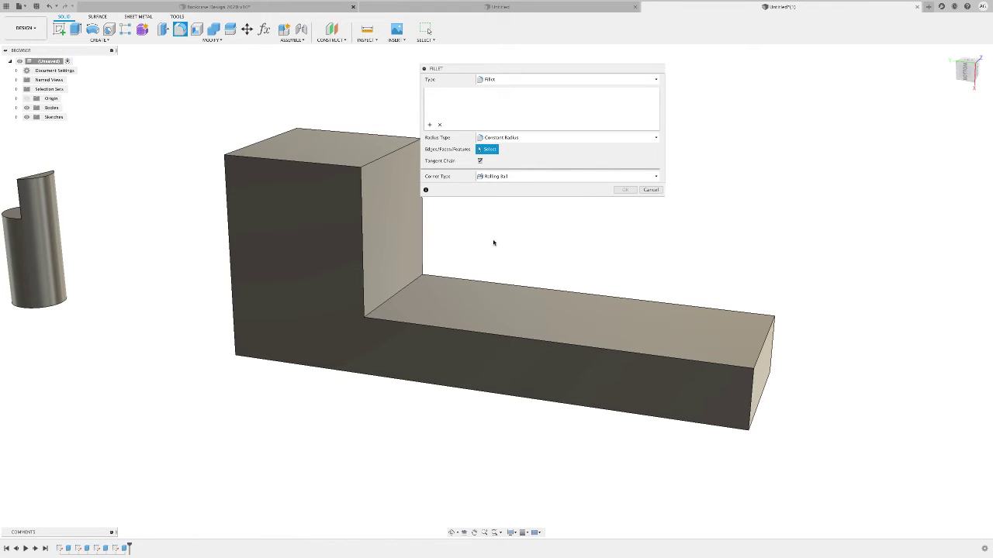
pyautogui.click(409, 287)
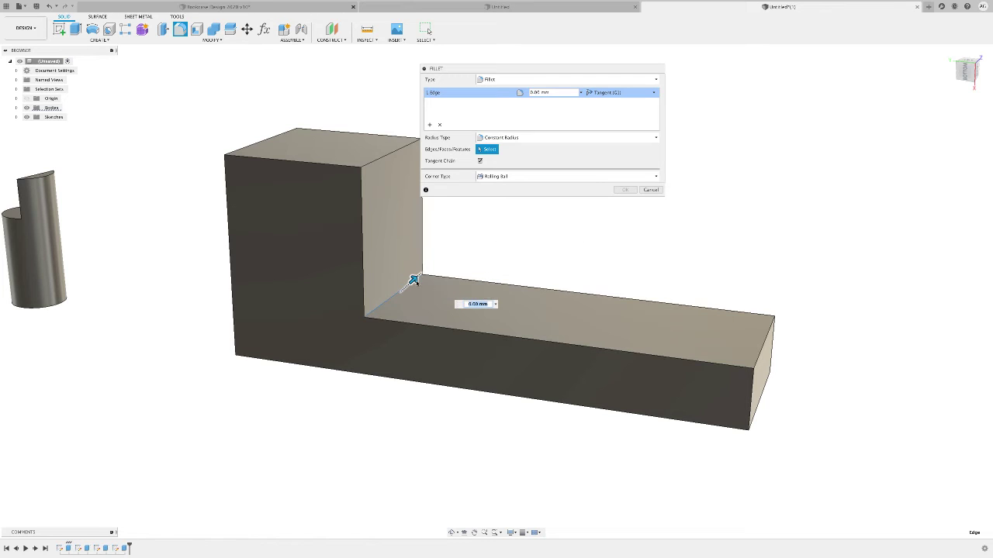
pyautogui.moveTo(416, 277); pyautogui.dragTo(446, 249)
pyautogui.moveTo(463, 279)
pyautogui.mouseDown()
pyautogui.moveTo(447, 282)
pyautogui.moveTo(456, 280)
pyautogui.mouseUp()
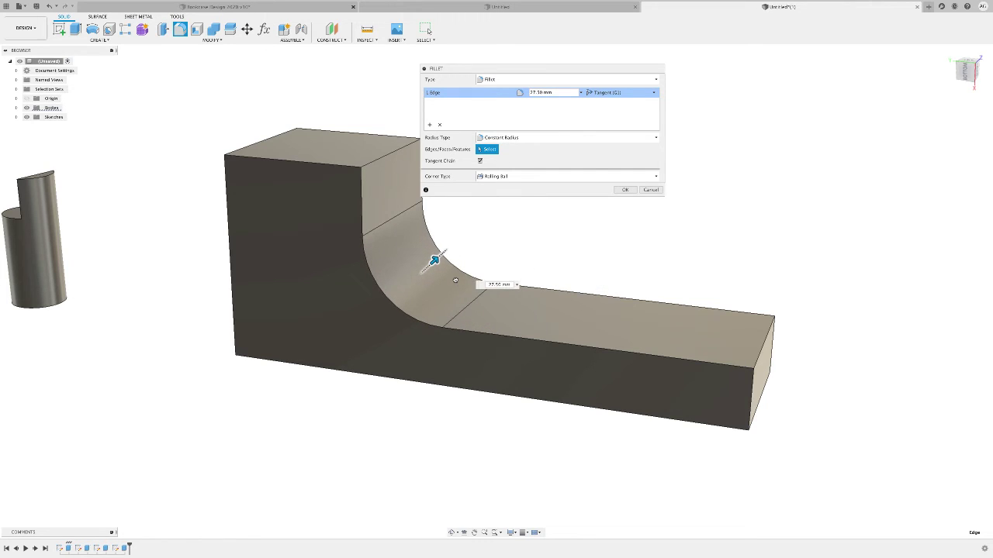
pyautogui.click(625, 191)
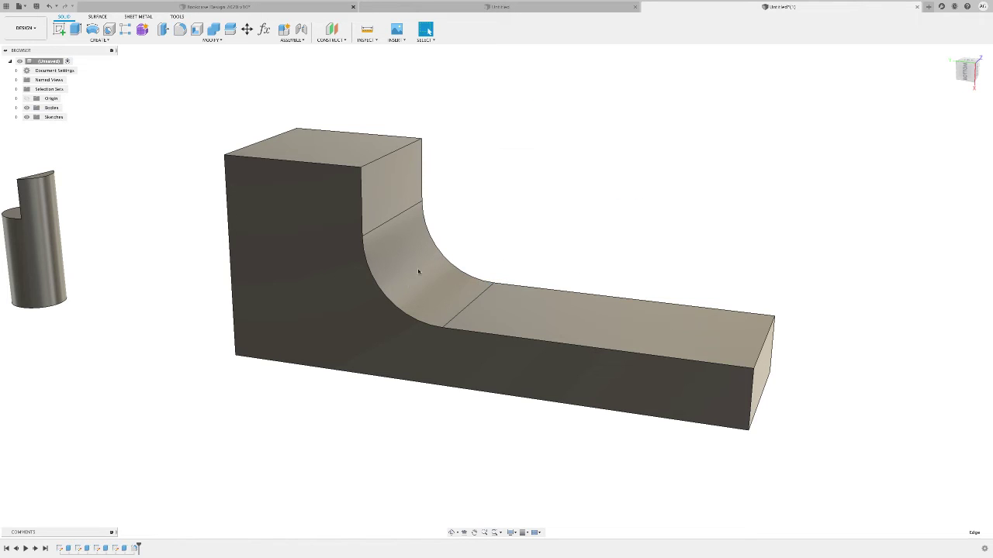
# Step: Sketch a full-width rectangle about 41 by 50 mm on the lower top face, at the end opposite the raised section
pyautogui.moveTo(517, 228); pyautogui.dragTo(475, 231, button='middle')
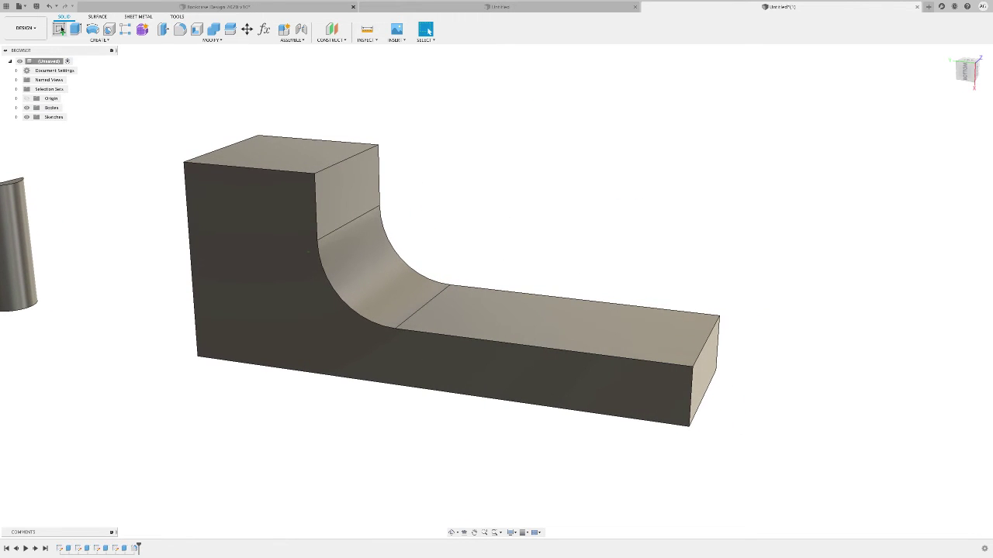
pyautogui.click(61, 29)
pyautogui.click(601, 340)
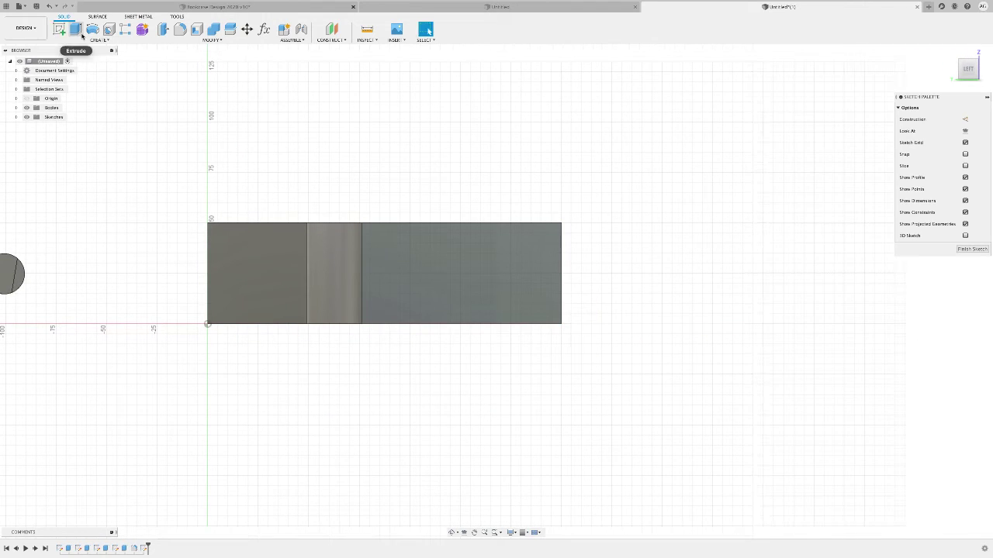
pyautogui.press('r')
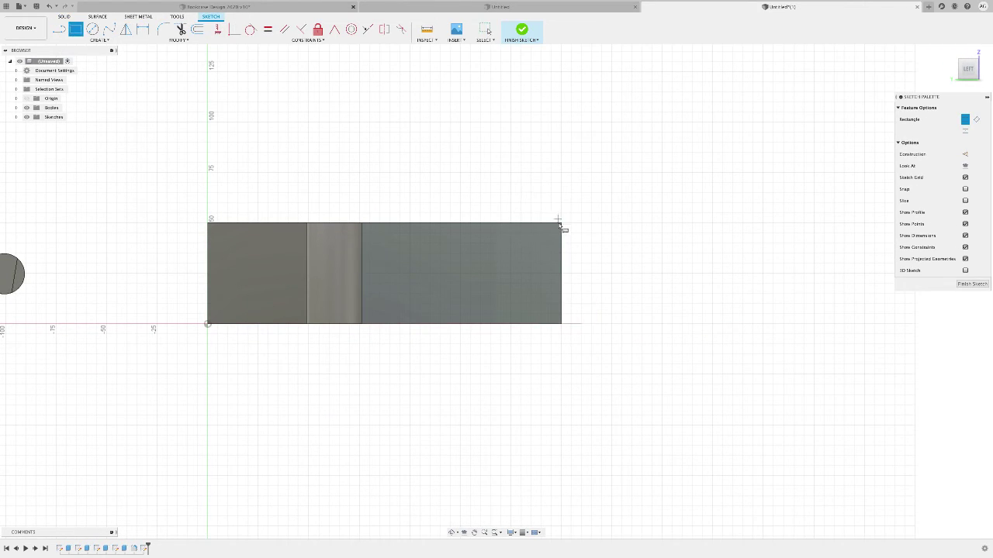
pyautogui.click(478, 325)
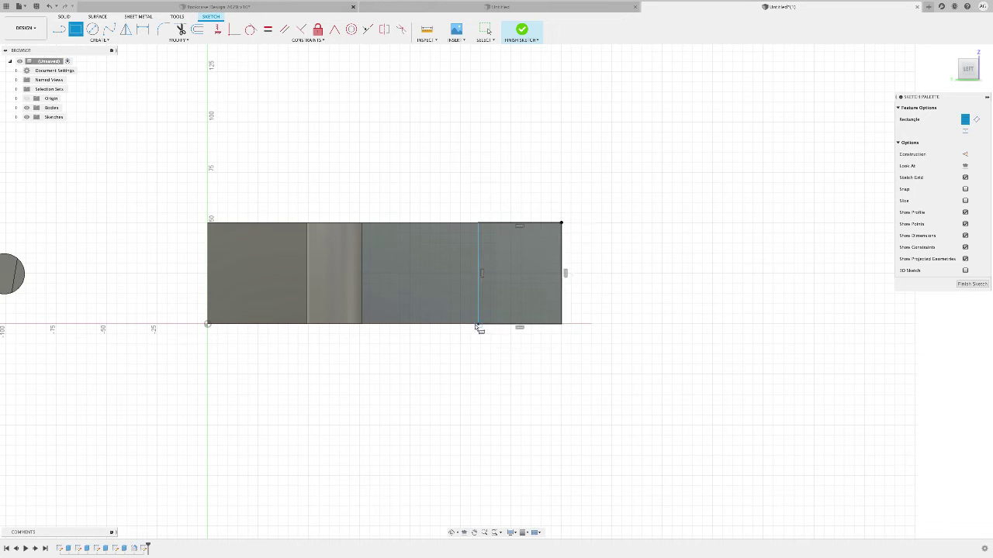
pyautogui.click(965, 285)
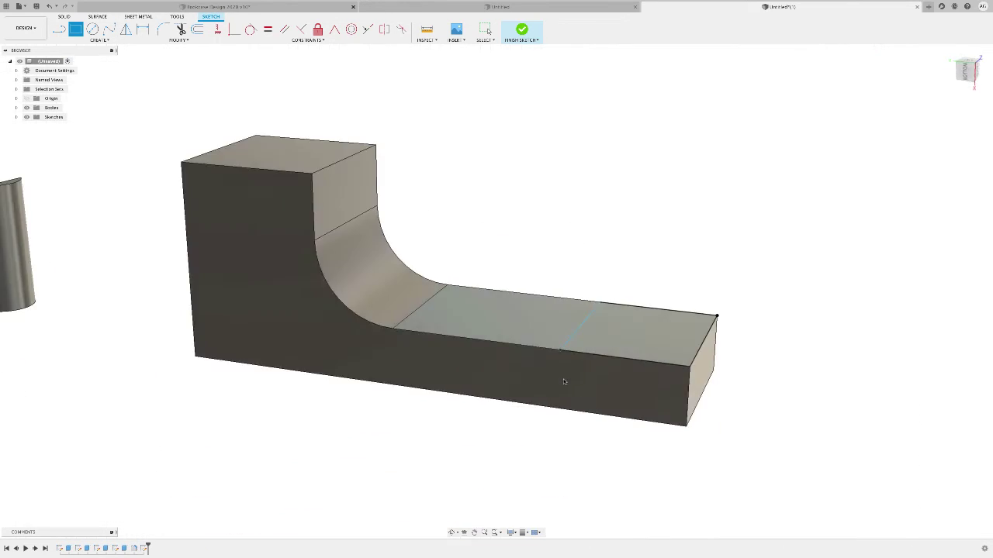
# Step: Extrude the rectangle at the block's far end upward by 35 mm as a new body
pyautogui.press('e')
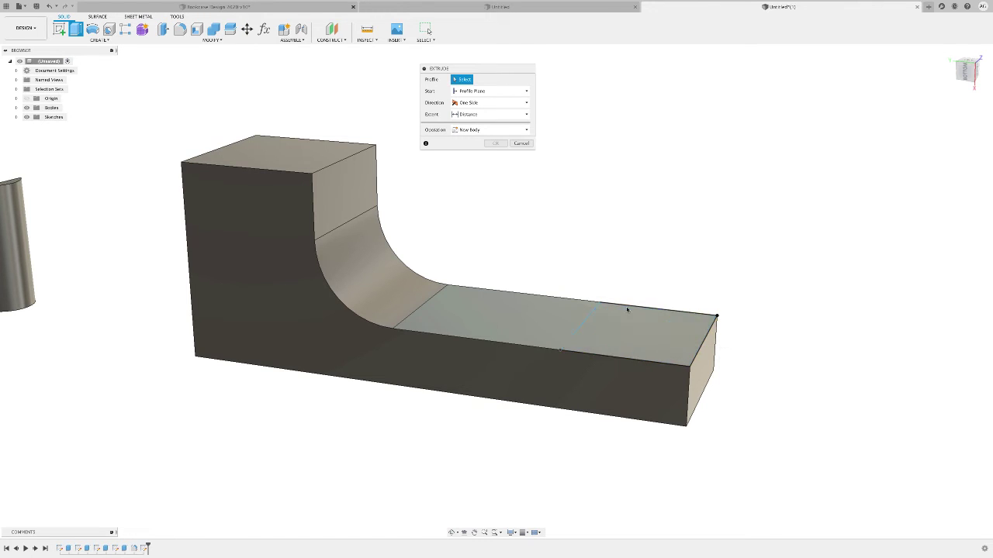
pyautogui.click(643, 336)
pyautogui.moveTo(643, 325); pyautogui.dragTo(647, 223)
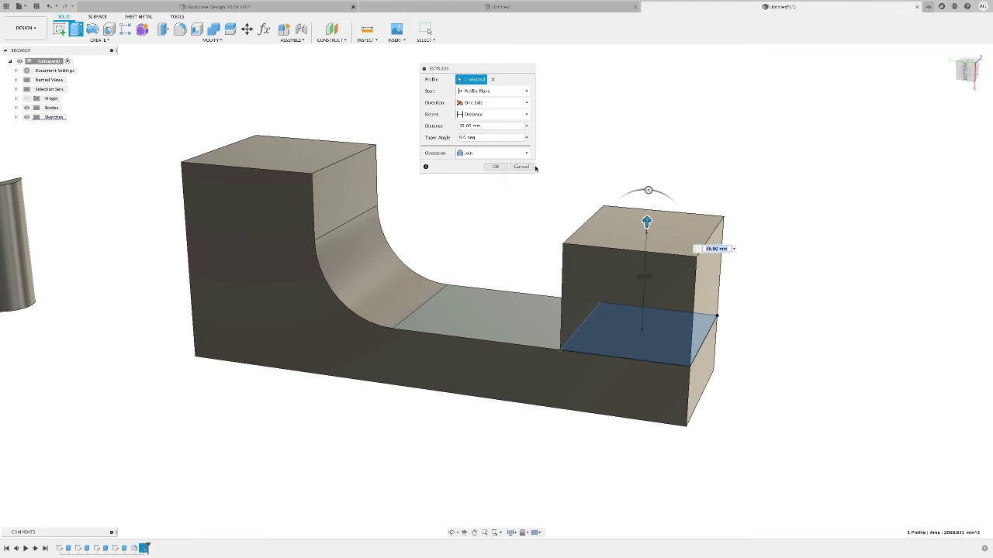
pyautogui.click(527, 154)
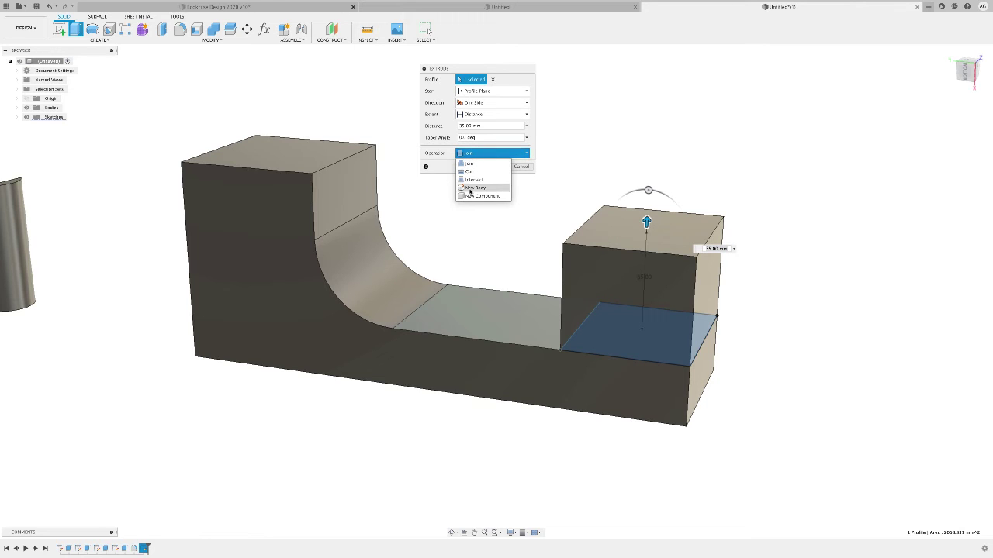
pyautogui.click(470, 188)
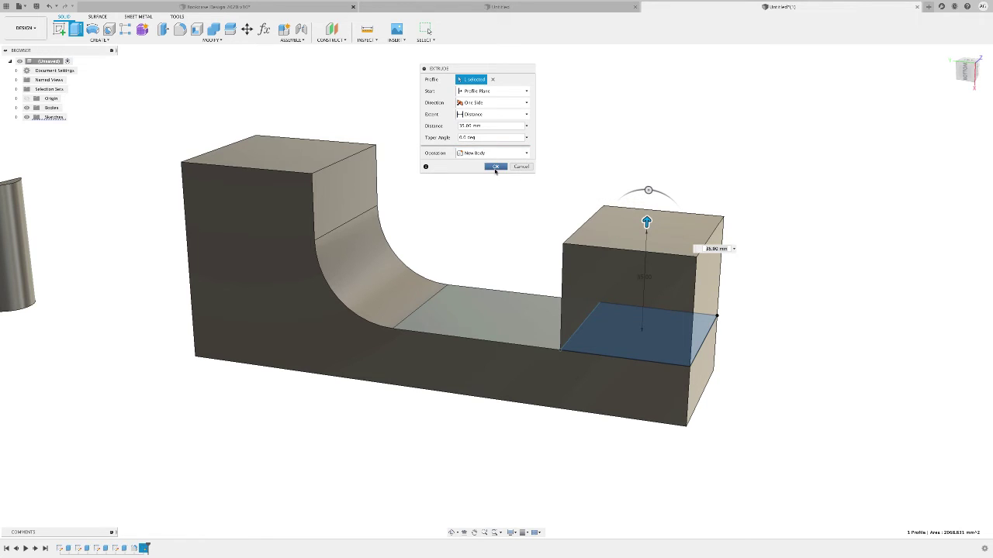
pyautogui.click(495, 167)
# Step: Try Constant Radius fillets of 17.5 mm and 25 mm on the new body's bottom edge facing the raised section
pyautogui.keyDown('shift'); pyautogui.moveTo(494, 171); pyautogui.dragTo(211, 41, button='middle'); pyautogui.keyUp('shift')
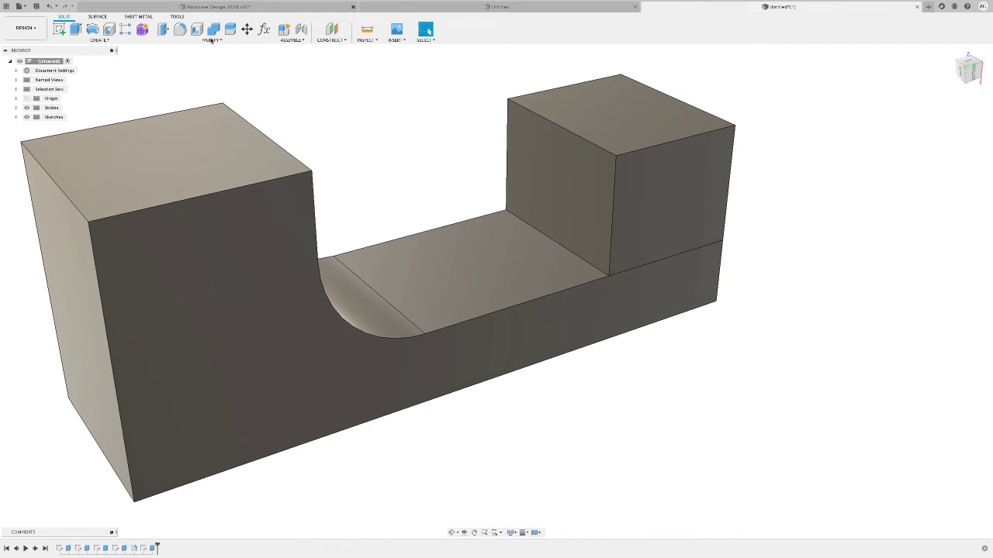
pyautogui.press('f')
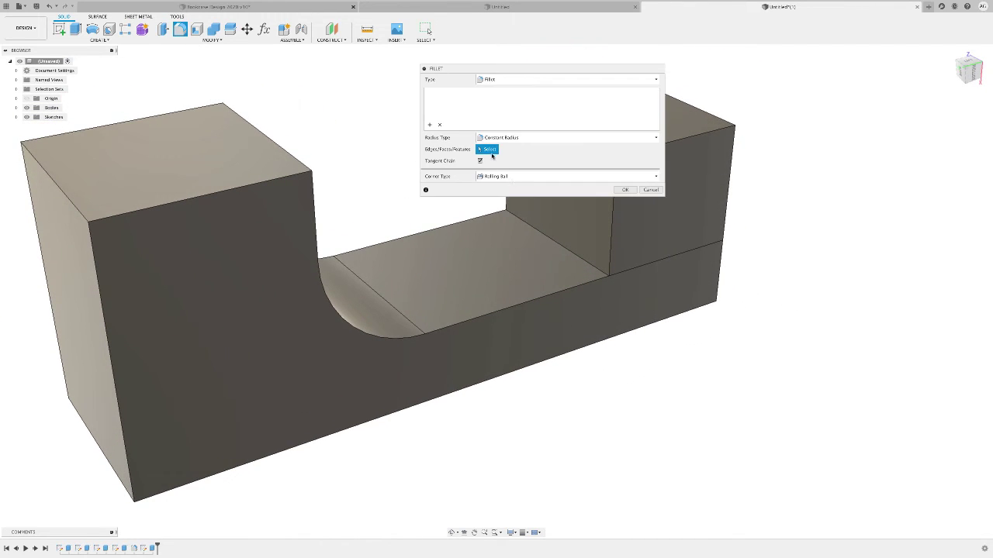
pyautogui.click(575, 259)
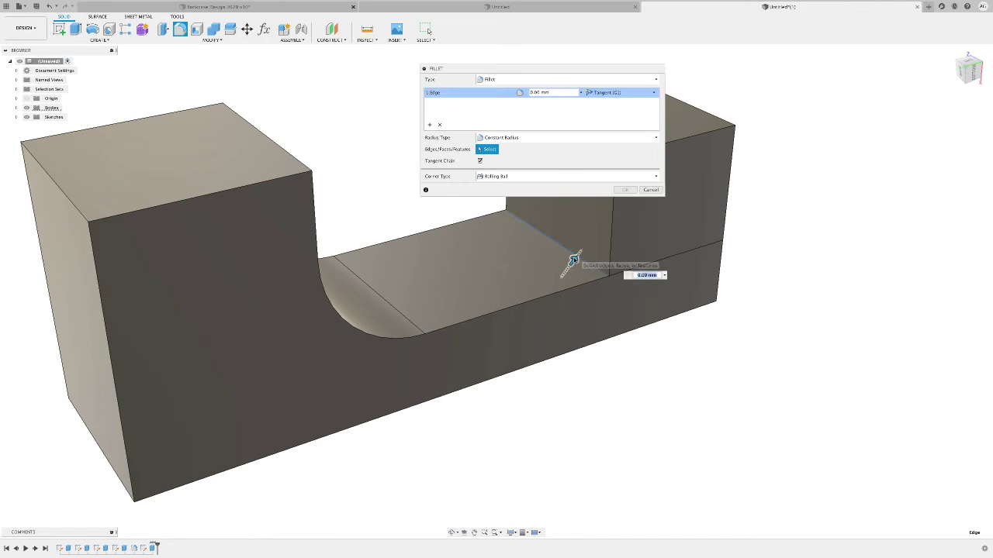
pyautogui.moveTo(573, 260); pyautogui.dragTo(587, 243)
pyautogui.keyDown('shift'); pyautogui.moveTo(587, 243); pyautogui.dragTo(575, 211, button='middle'); pyautogui.keyUp('shift')
pyautogui.moveTo(594, 262); pyautogui.dragTo(587, 275)
pyautogui.keyDown('shift'); pyautogui.moveTo(587, 275); pyautogui.dragTo(571, 262, button='middle'); pyautogui.keyUp('shift')
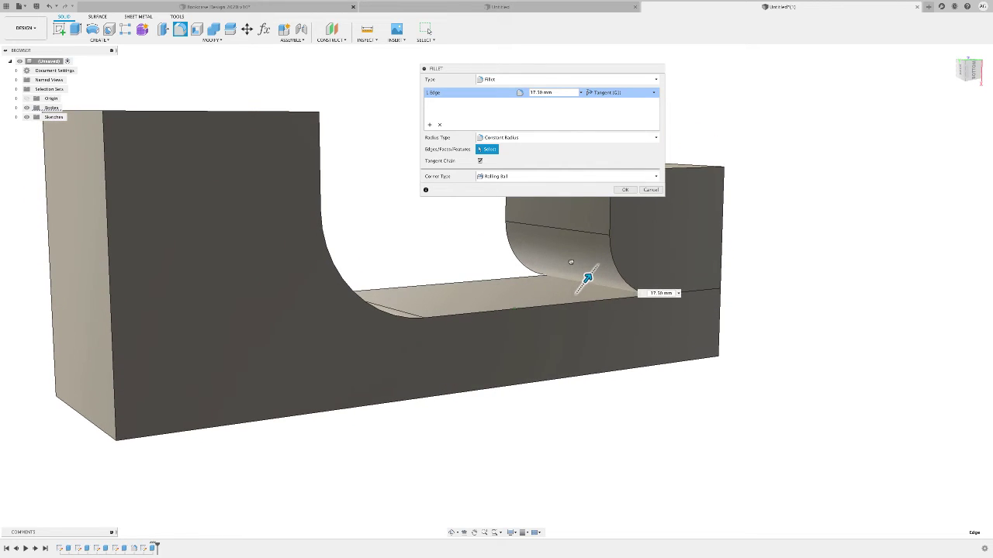
pyautogui.moveTo(587, 278)
pyautogui.mouseDown()
pyautogui.moveTo(595, 268)
pyautogui.moveTo(588, 279)
pyautogui.mouseUp()
pyautogui.keyDown('shift'); pyautogui.moveTo(574, 277); pyautogui.dragTo(571, 268, button='middle'); pyautogui.keyUp('shift')
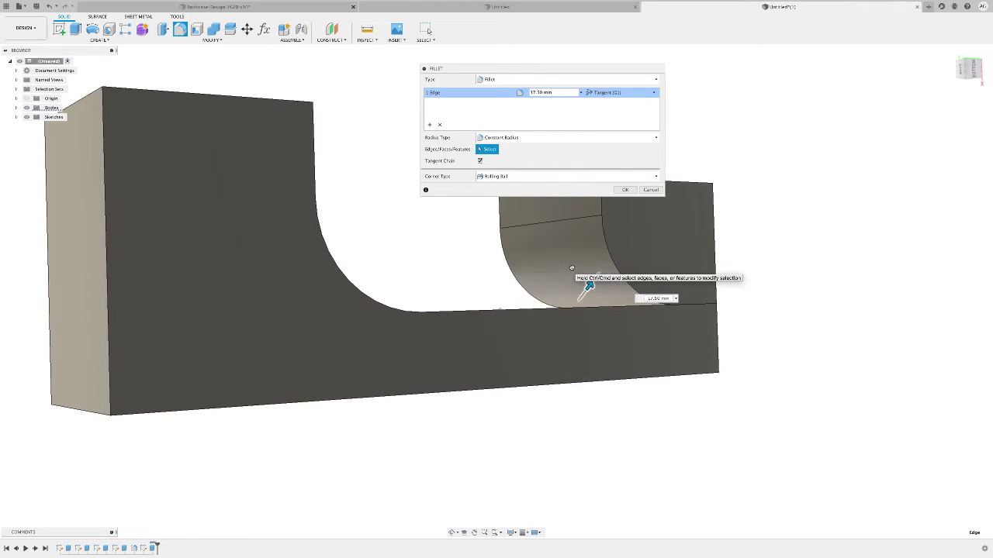
pyautogui.moveTo(587, 284); pyautogui.dragTo(595, 273)
pyautogui.keyDown('shift'); pyautogui.moveTo(575, 266); pyautogui.dragTo(576, 271, button='middle'); pyautogui.keyUp('shift')
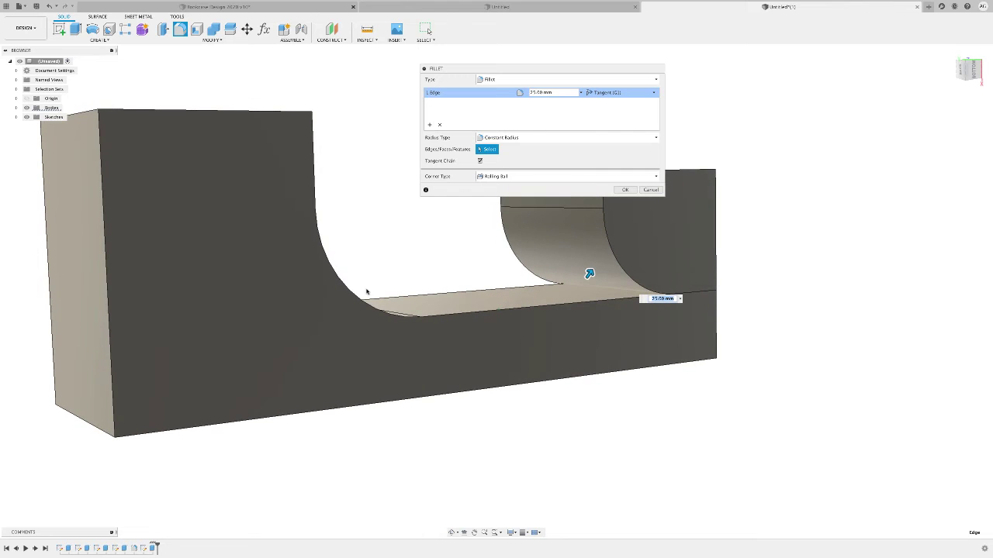
pyautogui.moveTo(590, 274)
pyautogui.mouseDown()
pyautogui.moveTo(606, 252)
pyautogui.moveTo(590, 273)
pyautogui.mouseUp()
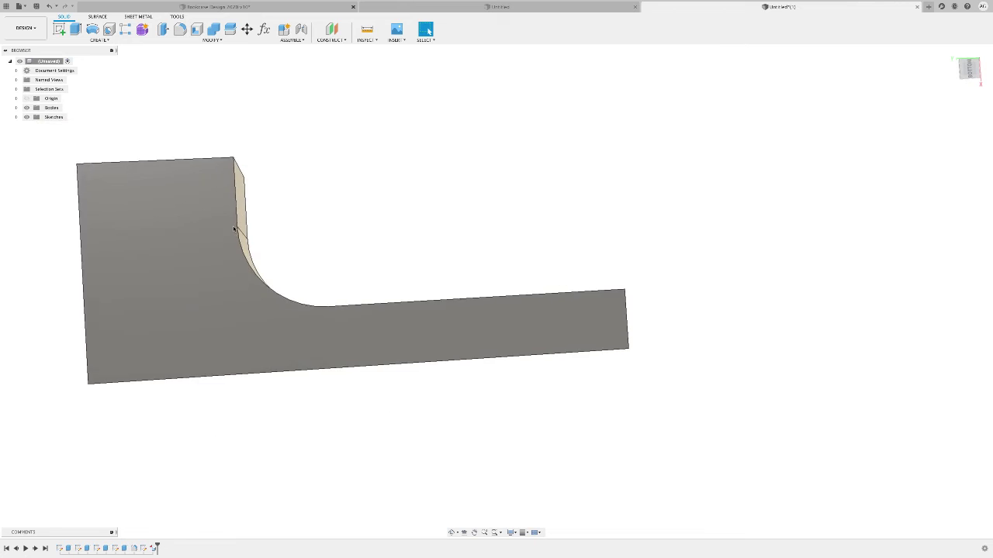
# Step: Sketch a rectangle about 18 by 39 mm inside the lower top face, and dimension its sides and its offsets from the block's edges
pyautogui.keyDown('shift'); pyautogui.moveTo(276, 275); pyautogui.dragTo(217, 256, button='middle'); pyautogui.keyUp('shift')
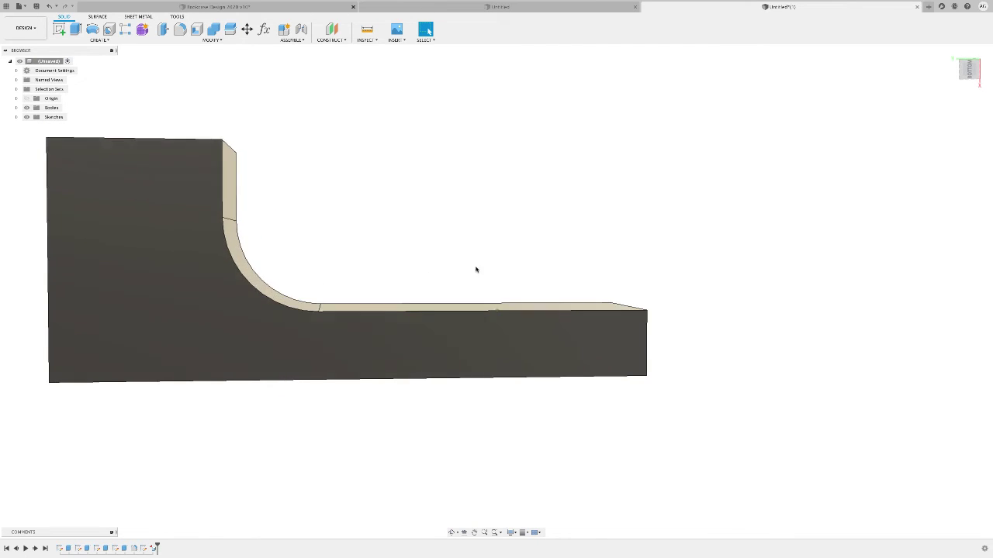
pyautogui.keyDown('shift'); pyautogui.moveTo(477, 271); pyautogui.dragTo(301, 123, button='middle'); pyautogui.keyUp('shift')
pyautogui.scroll(-3, 301, 122)
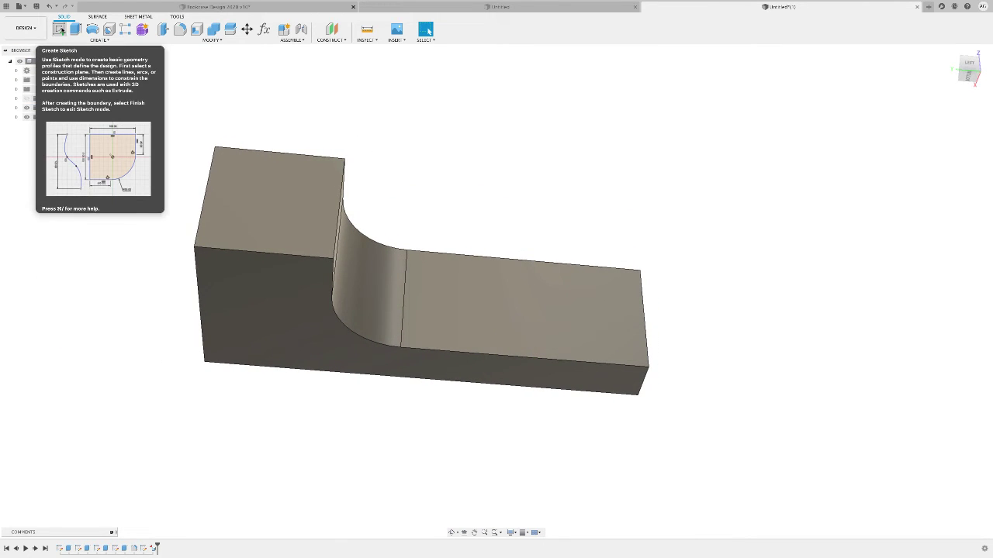
pyautogui.click(60, 30)
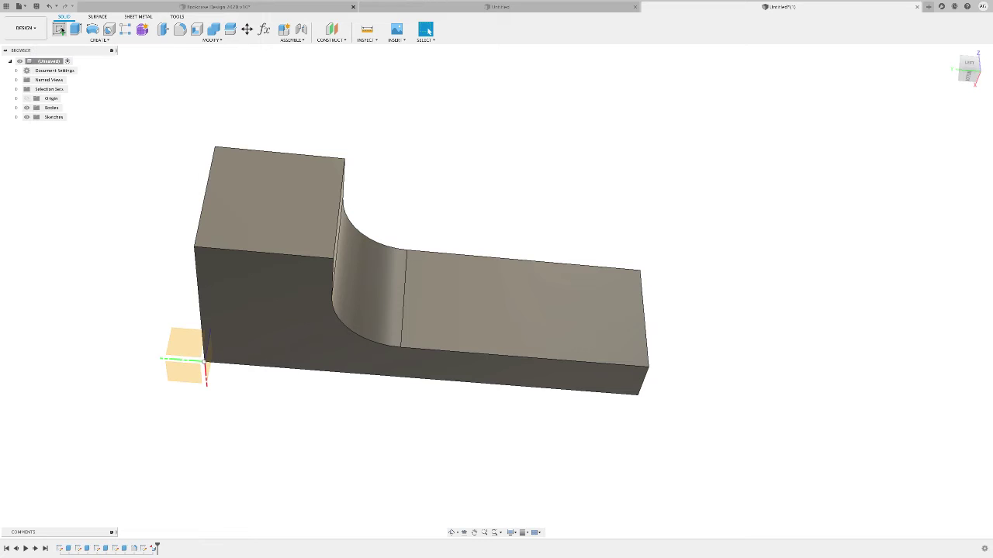
pyautogui.click(545, 288)
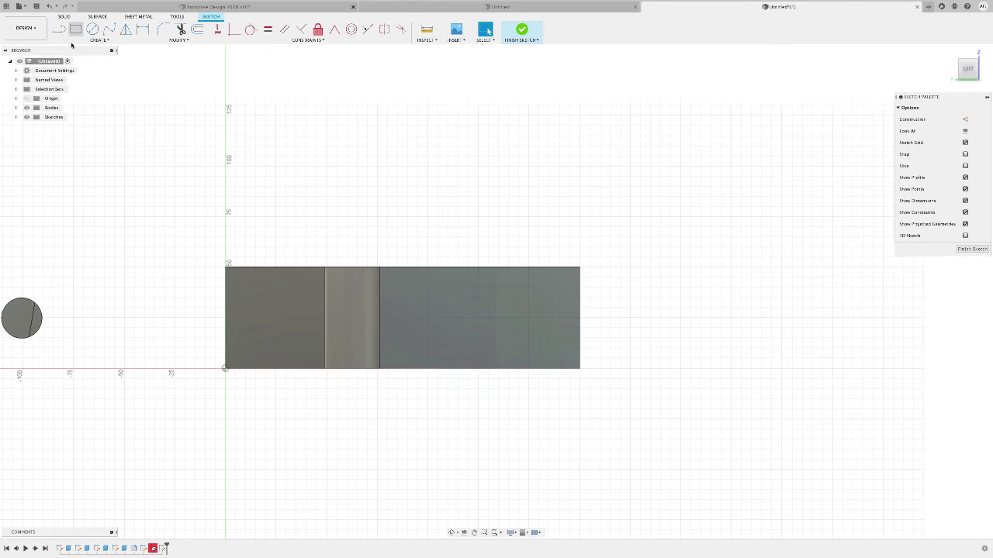
pyautogui.press('r')
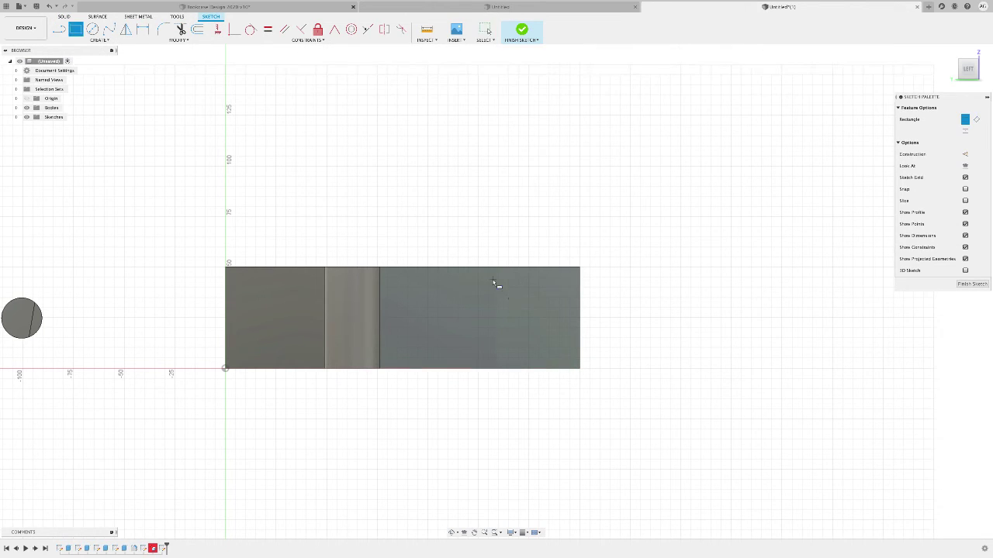
pyautogui.click(492, 280)
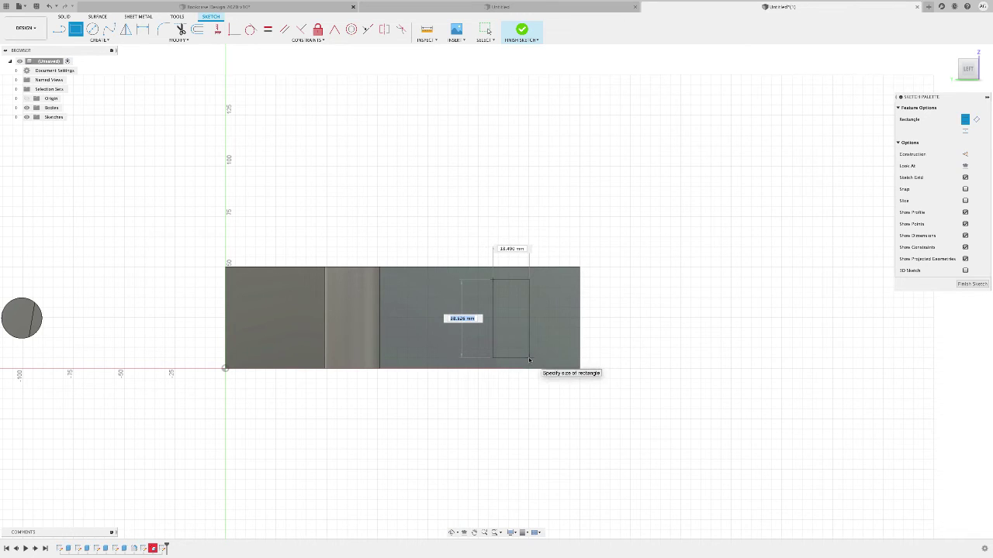
pyautogui.click(531, 360)
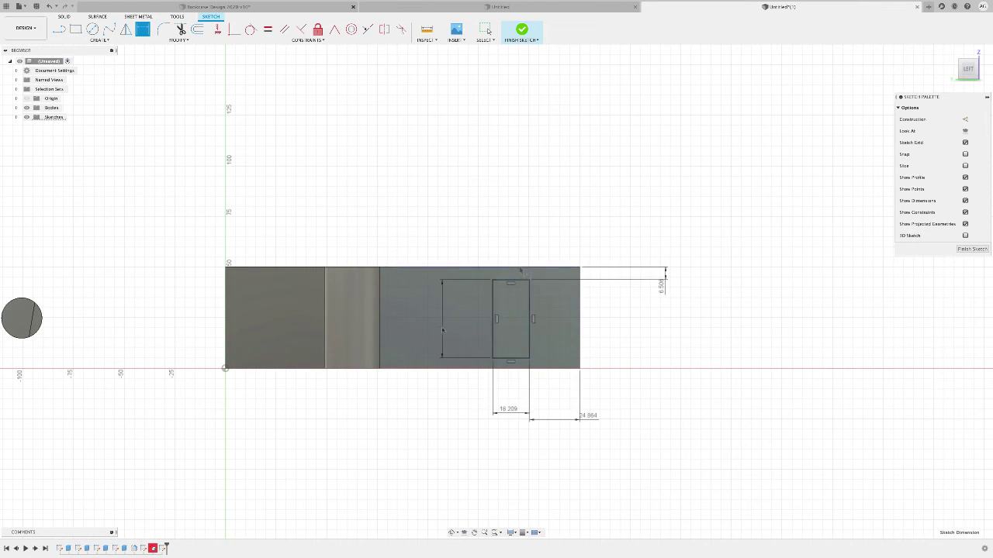
pyautogui.click(443, 329)
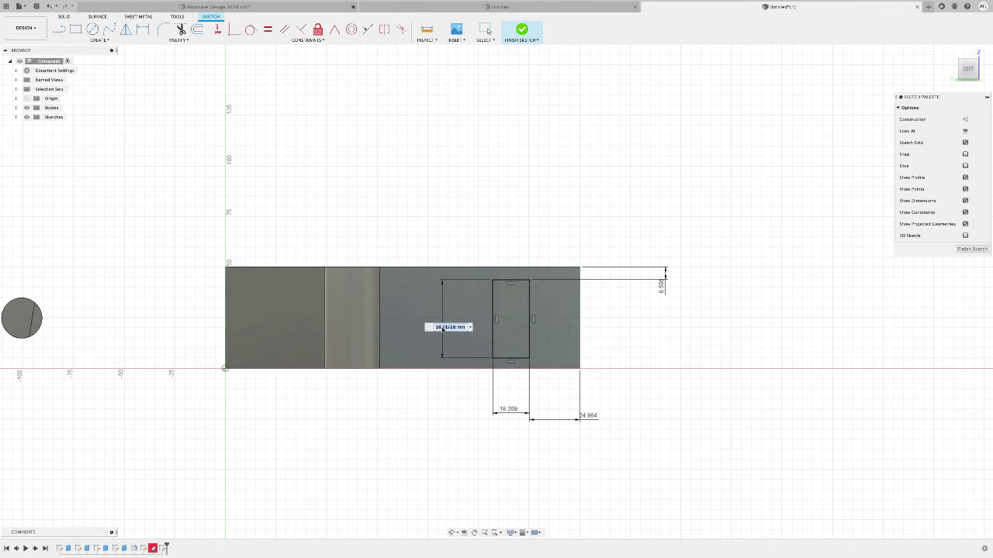
pyautogui.click(974, 250)
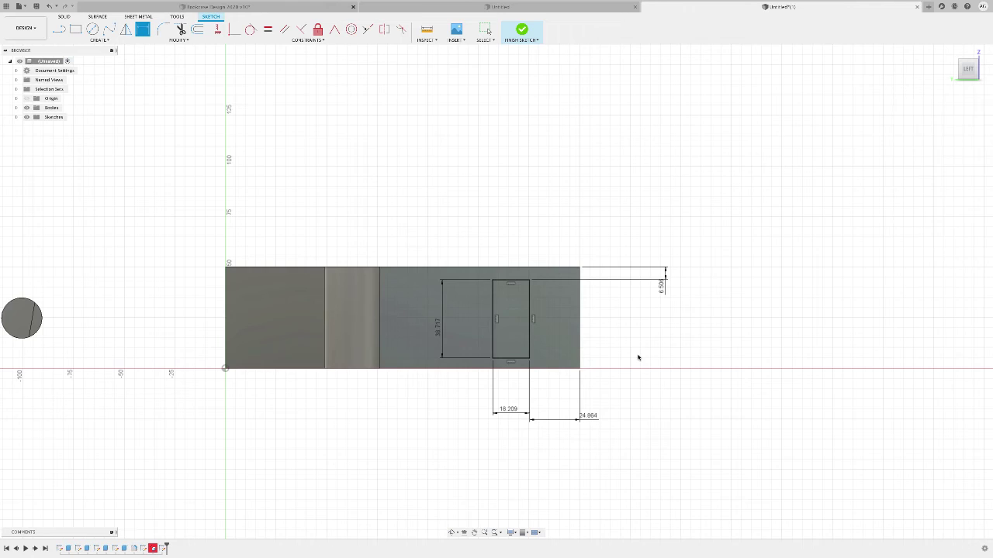
# Step: Extrude the small sketched rectangle 10 mm down into the block as a cut to form a pocket
pyautogui.click(566, 317)
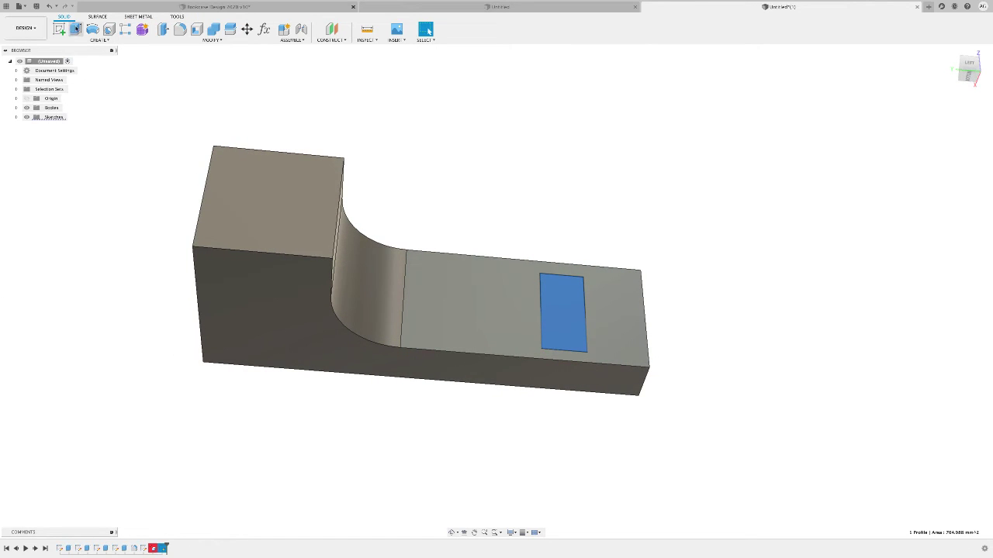
pyautogui.press('e')
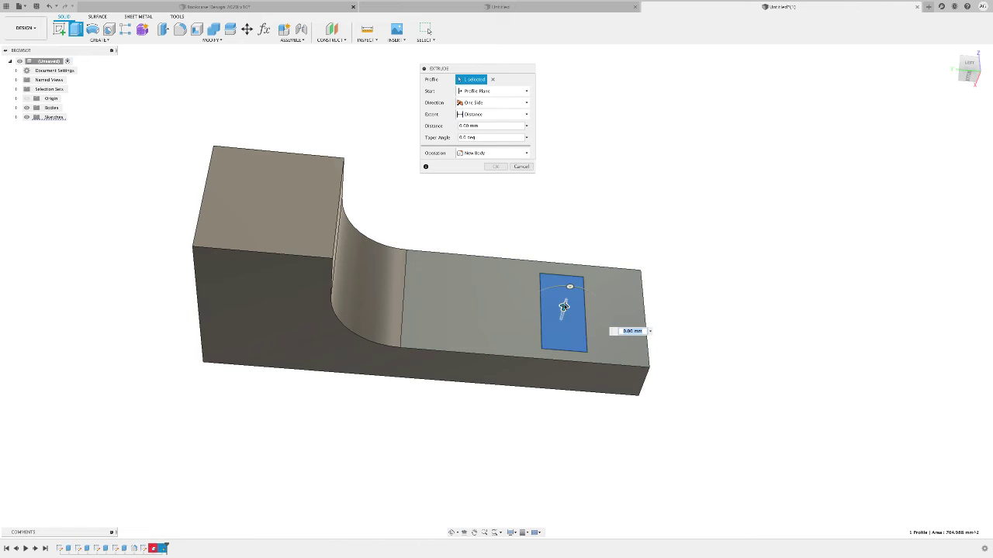
pyautogui.moveTo(564, 306); pyautogui.dragTo(557, 329)
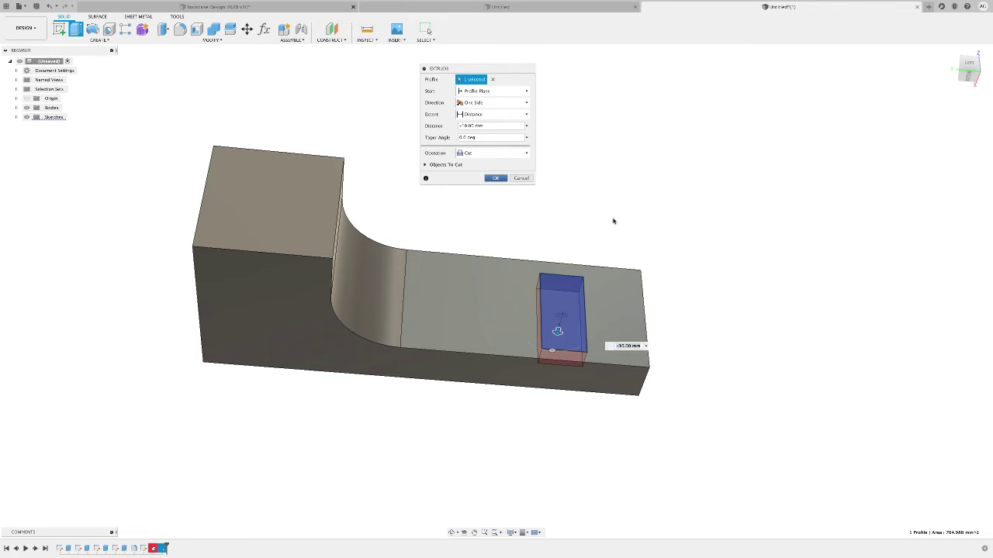
pyautogui.press('Return')
# Step: Apply a 2.5 mm Constant Radius fillet to one vertical corner edge of the pocket, on the side nearer the raised section
pyautogui.scroll(5, 749, 313)
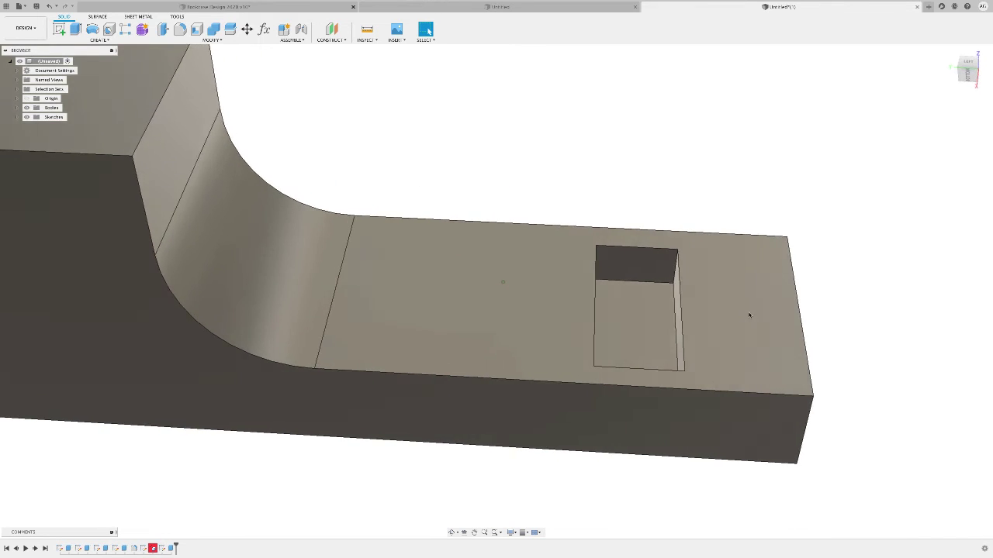
pyautogui.keyDown('shift'); pyautogui.moveTo(749, 314); pyautogui.dragTo(612, 272, button='middle'); pyautogui.keyUp('shift')
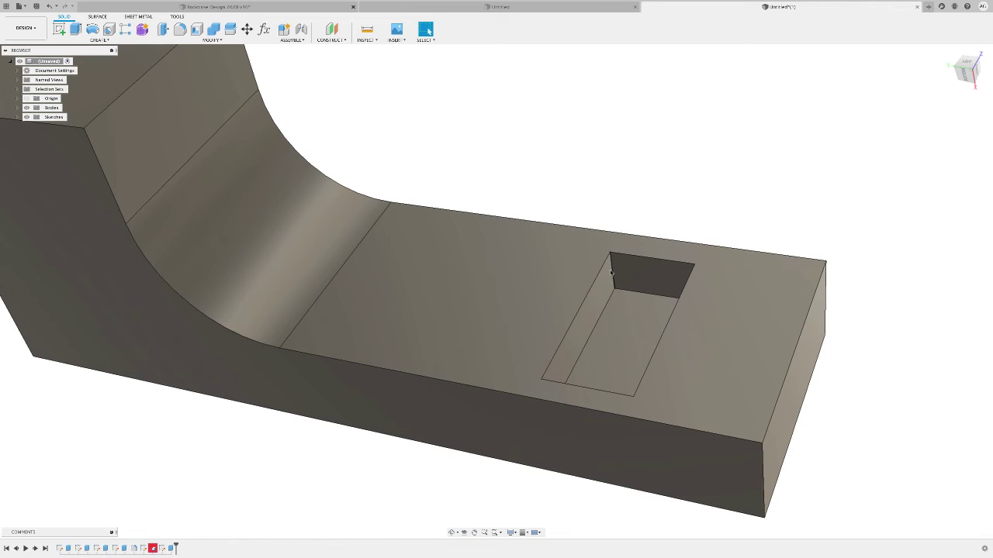
pyautogui.scroll(3, 669, 284)
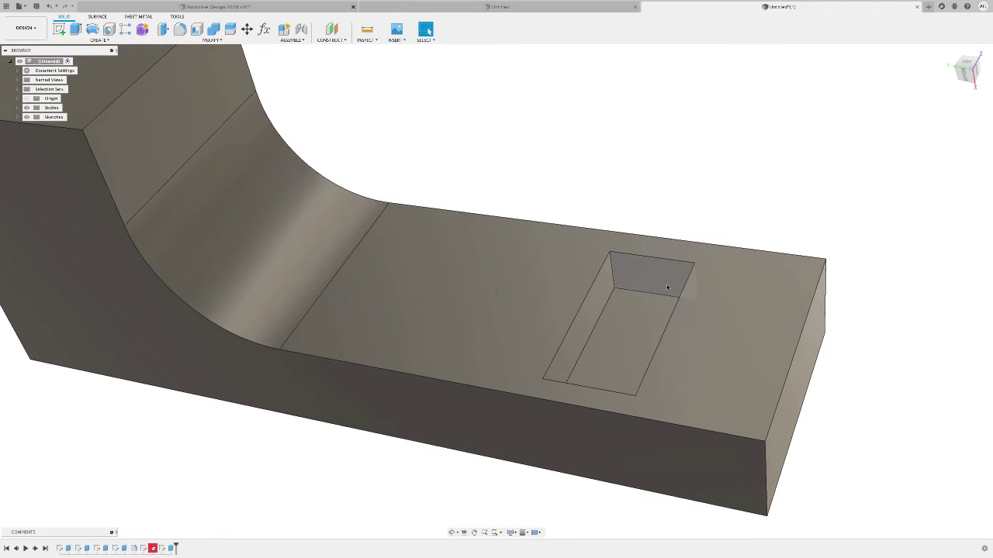
pyautogui.click(181, 30)
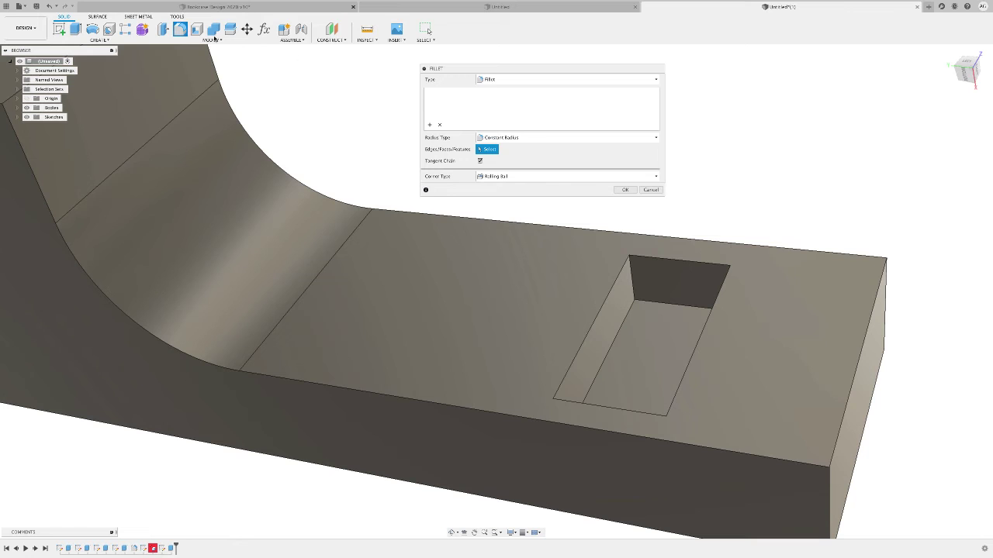
pyautogui.click(631, 285)
pyautogui.scroll(2, 632, 289)
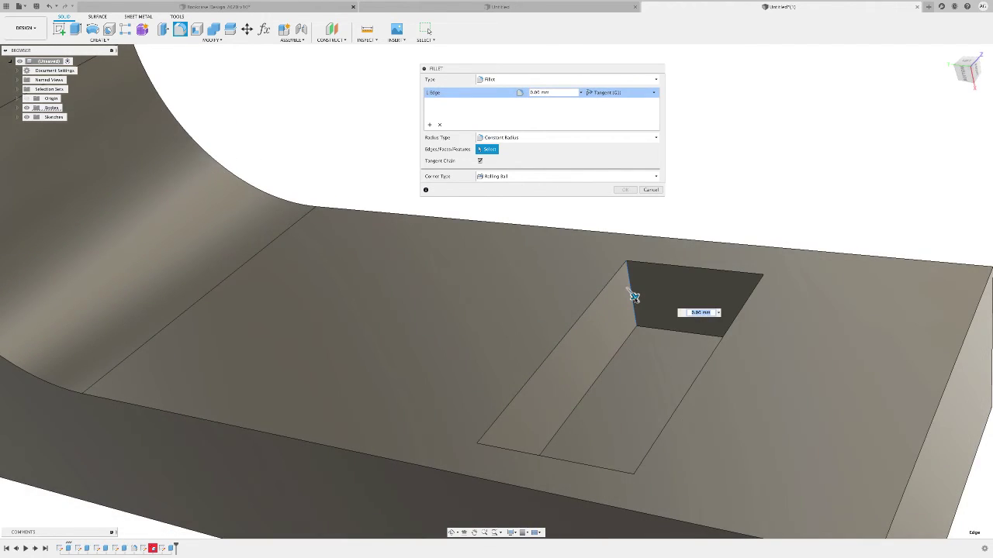
pyautogui.moveTo(634, 296); pyautogui.dragTo(636, 300)
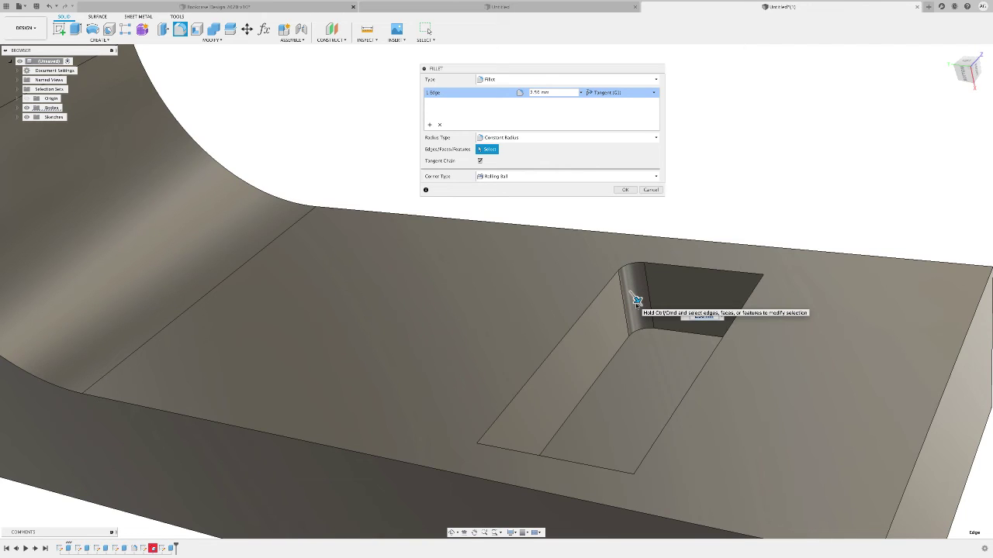
pyautogui.press('Return')
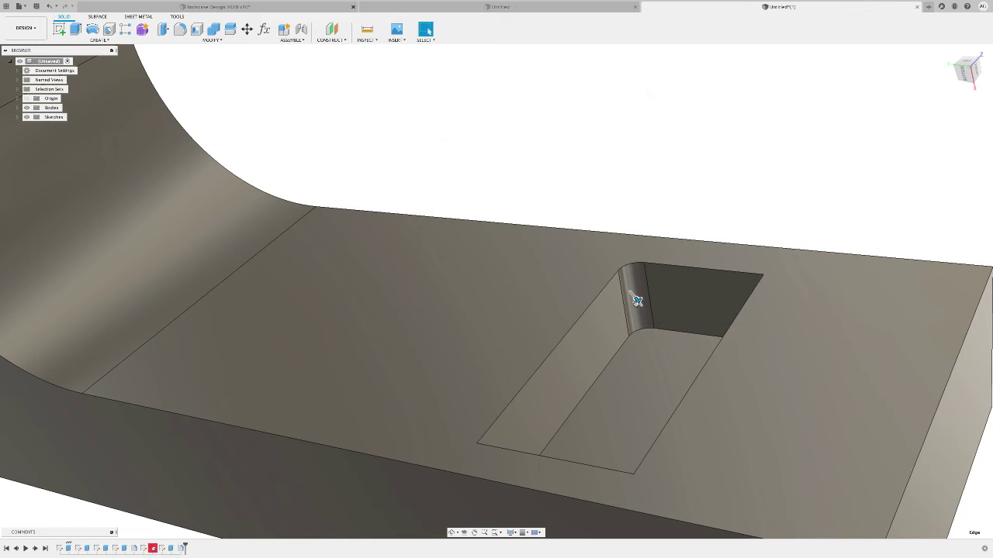
# Step: Fillet the pocket's three remaining vertical corner edges together with a 2.5 mm constant radius
pyautogui.scroll(-3, 705, 291)
pyautogui.moveTo(705, 291)
pyautogui.keyDown('shift'); pyautogui.mouseDown(button='middle')
pyautogui.moveTo(656, 313)
pyautogui.moveTo(571, 277)
pyautogui.moveTo(556, 279)
pyautogui.moveTo(567, 280)
pyautogui.moveTo(553, 294)
pyautogui.moveTo(571, 284)
pyautogui.mouseUp(button='middle'); pyautogui.keyUp('shift')
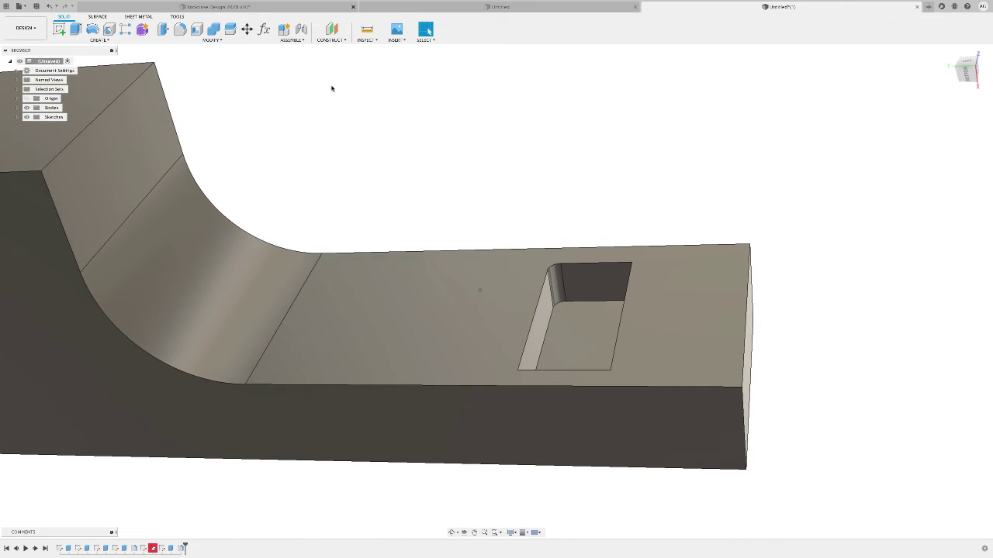
pyautogui.click(180, 29)
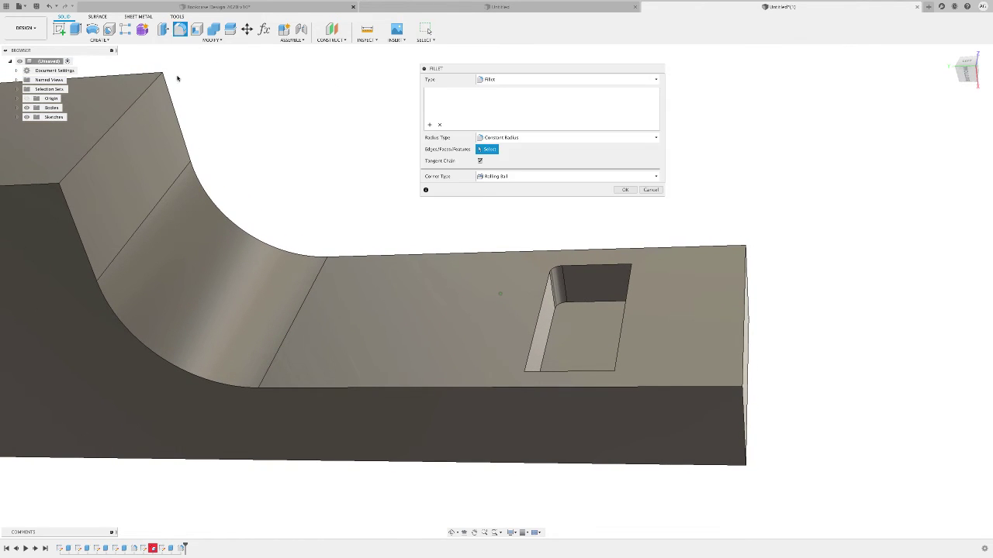
pyautogui.keyDown('shift'); pyautogui.moveTo(598, 238); pyautogui.dragTo(411, 268, button='middle'); pyautogui.keyUp('shift')
pyautogui.click(562, 247)
pyautogui.click(482, 235)
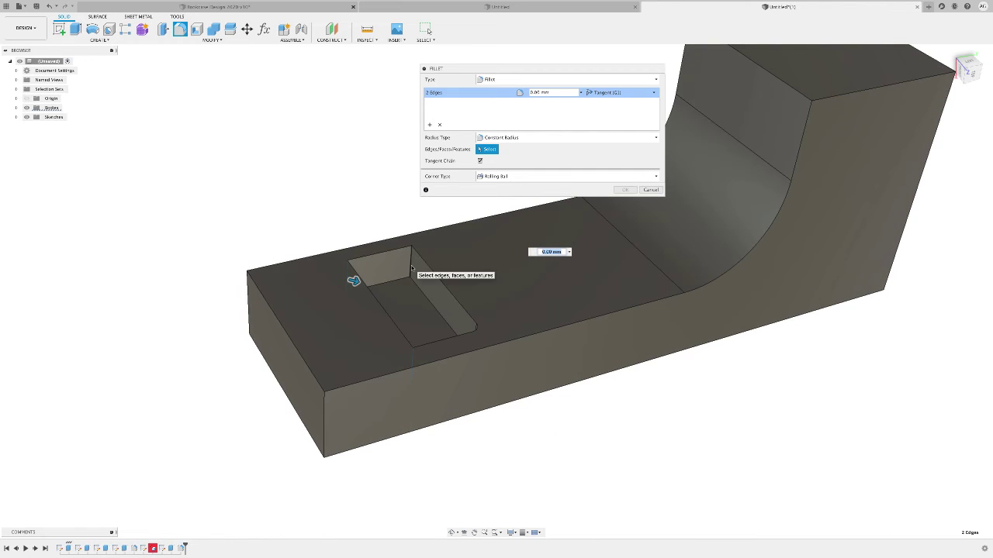
pyautogui.click(411, 268)
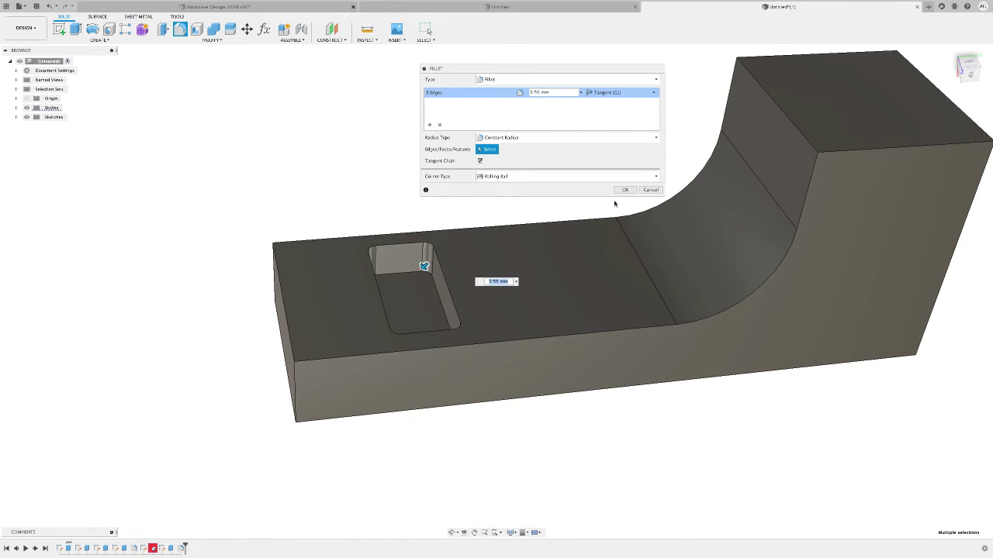
pyautogui.keyDown('shift'); pyautogui.moveTo(614, 204); pyautogui.dragTo(606, 207, button='middle'); pyautogui.keyUp('shift')
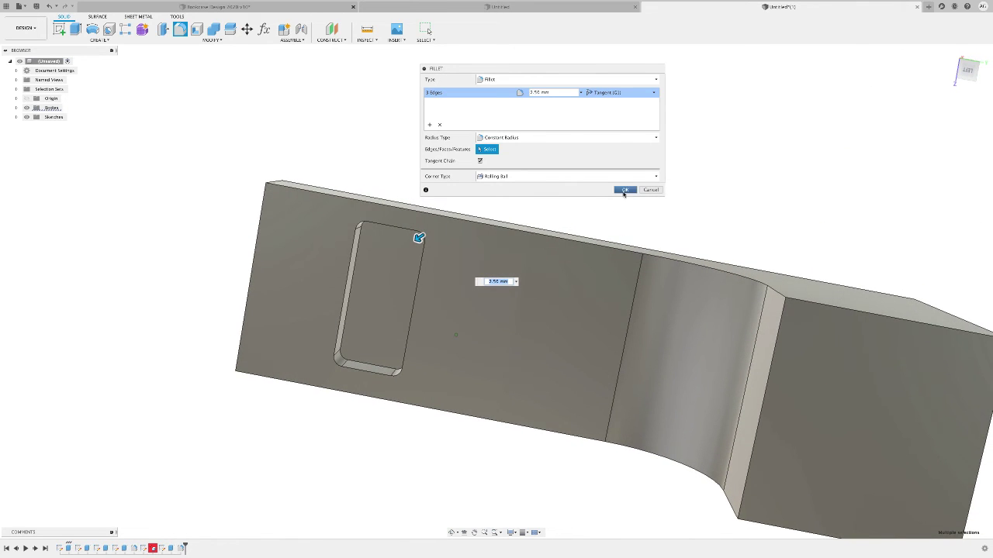
pyautogui.click(625, 190)
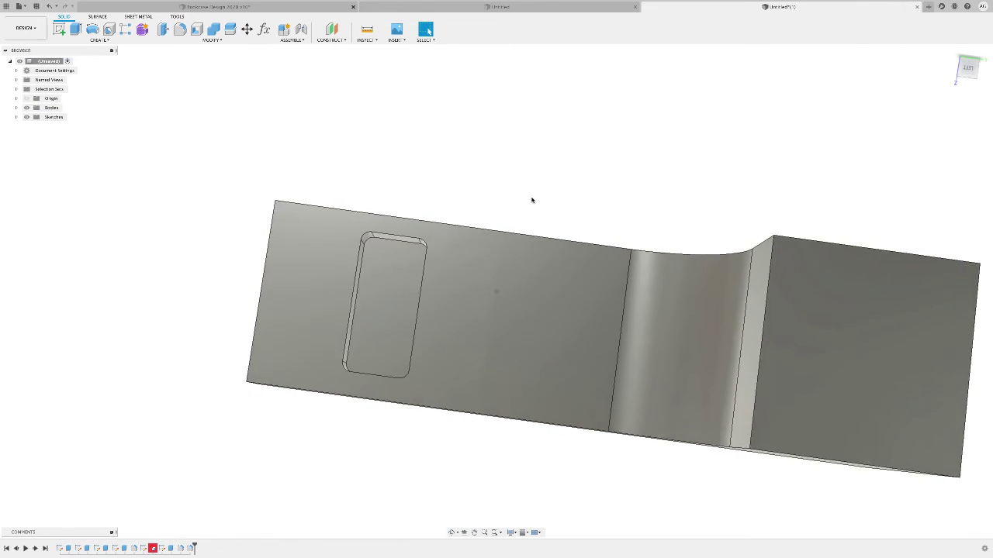